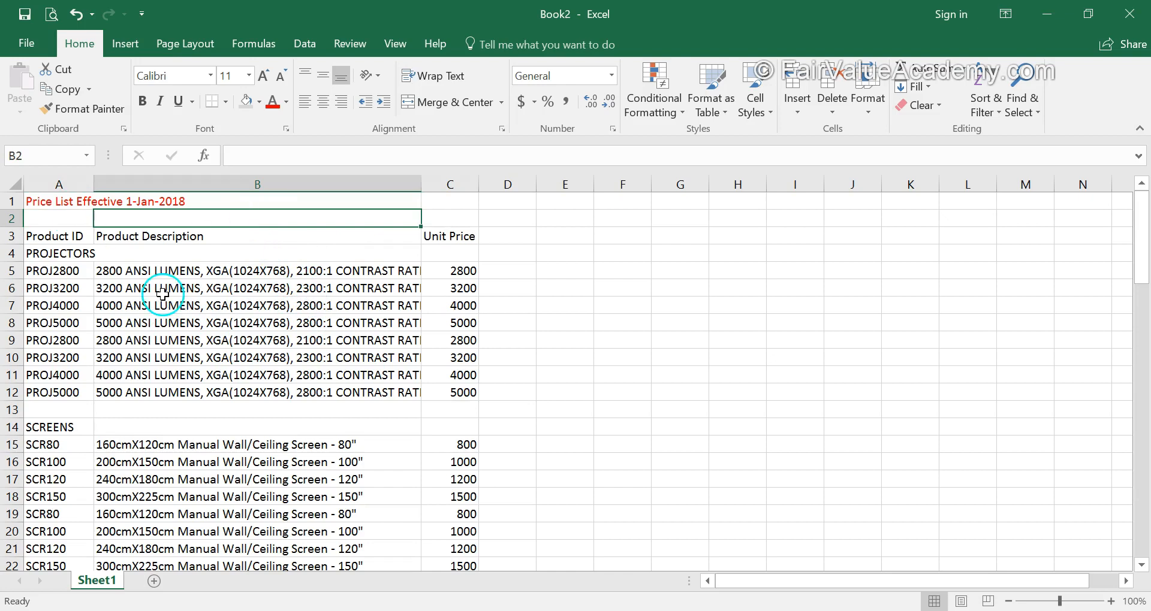
# - Insert two blank rows between the price list title and the Product ID header row
pyautogui.hotkey('alt', 'i')
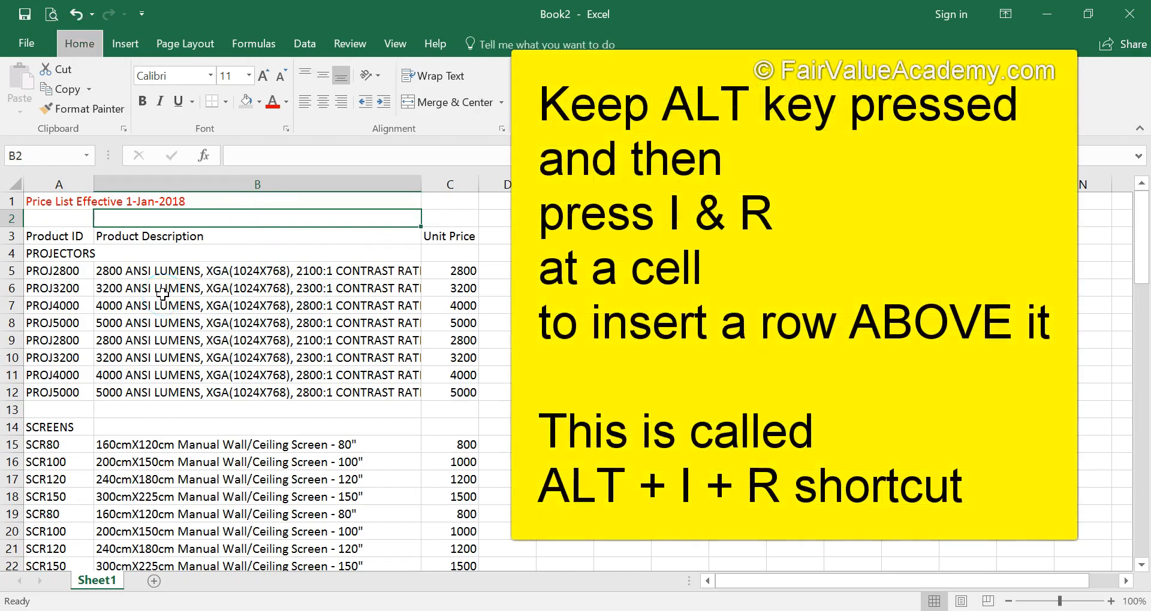
pyautogui.press('r')
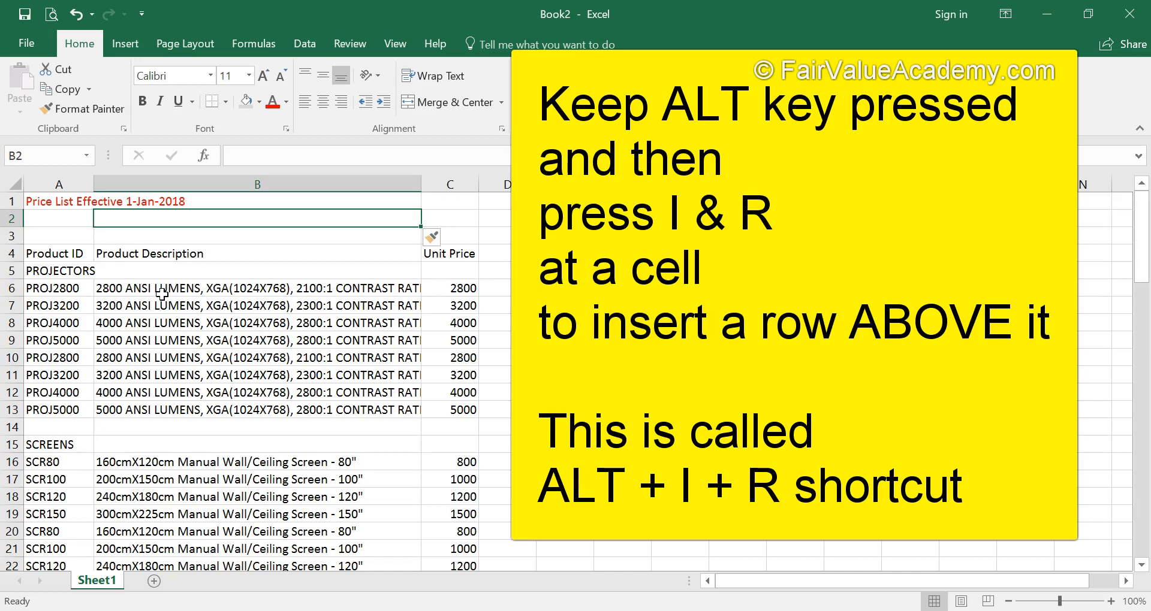
pyautogui.click(185, 231)
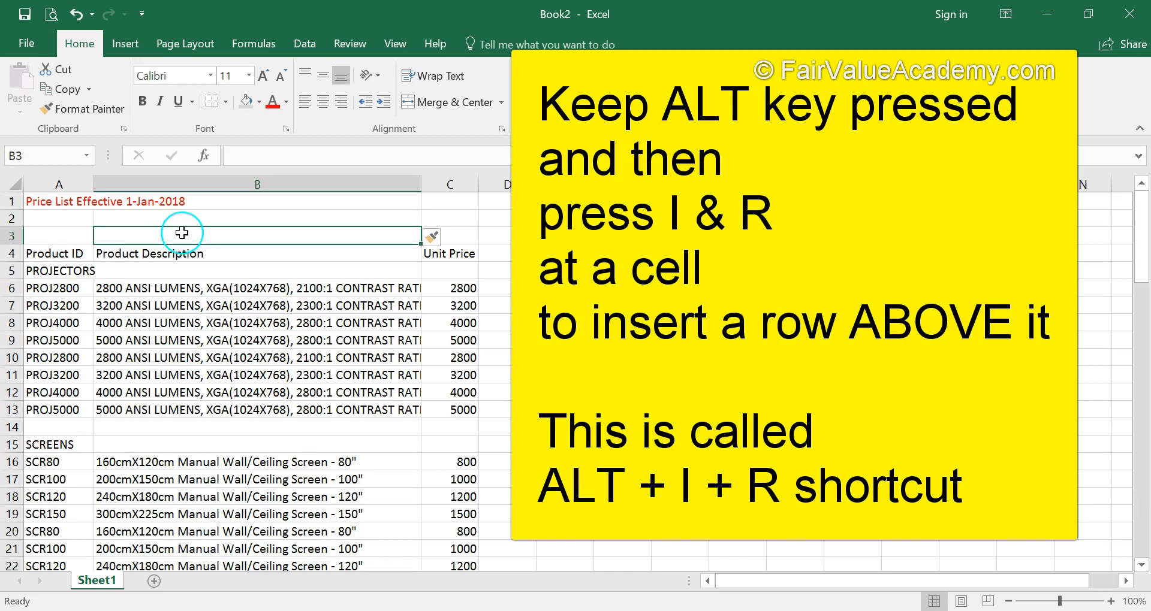
pyautogui.hotkey('alt', 'i')
pyautogui.hotkey('alt', 'r')
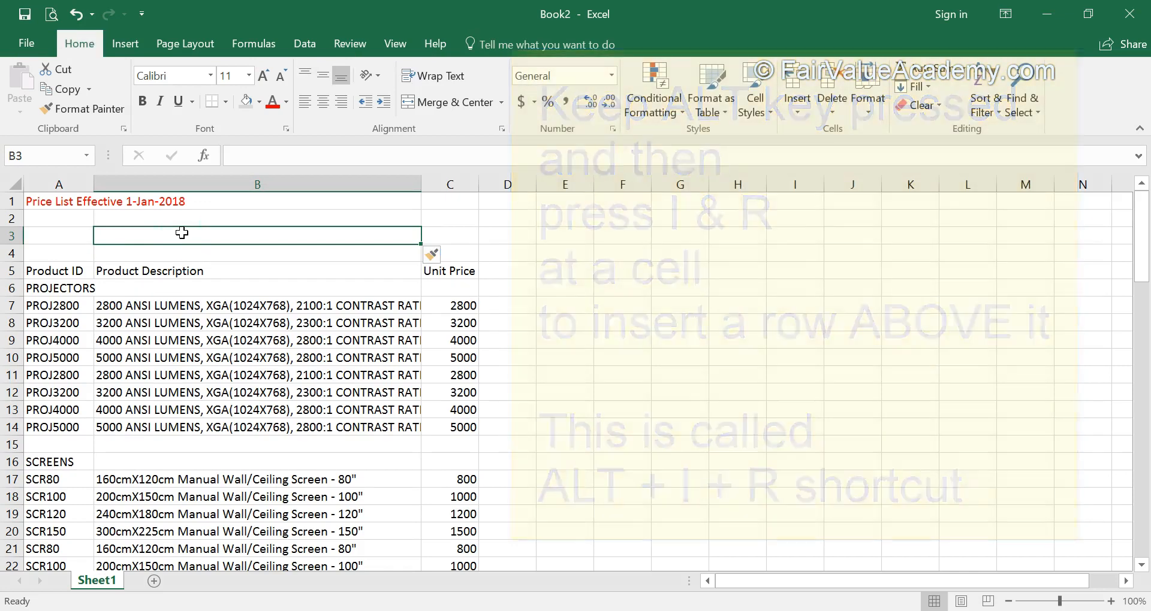
# - Copy the PROJECTORS section heading to cell A2 and the SCREENS section heading to cell A3
pyautogui.click(60, 289)
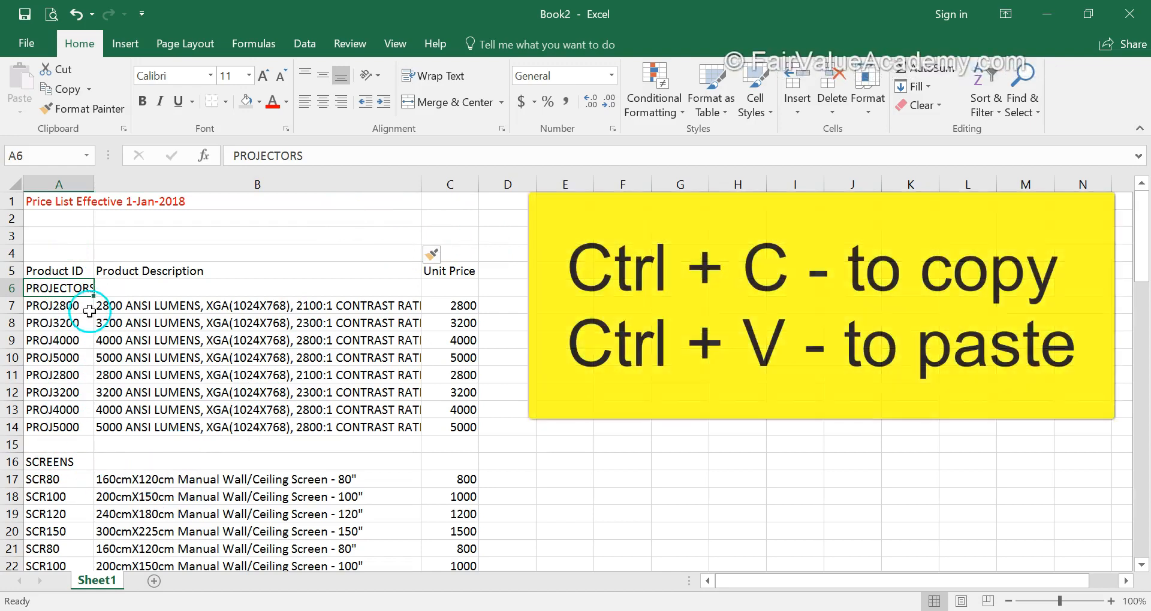
pyautogui.hotkey('ctrl', 'c')
pyautogui.click(66, 220)
pyautogui.hotkey('ctrl', 'v')
pyautogui.click(55, 459)
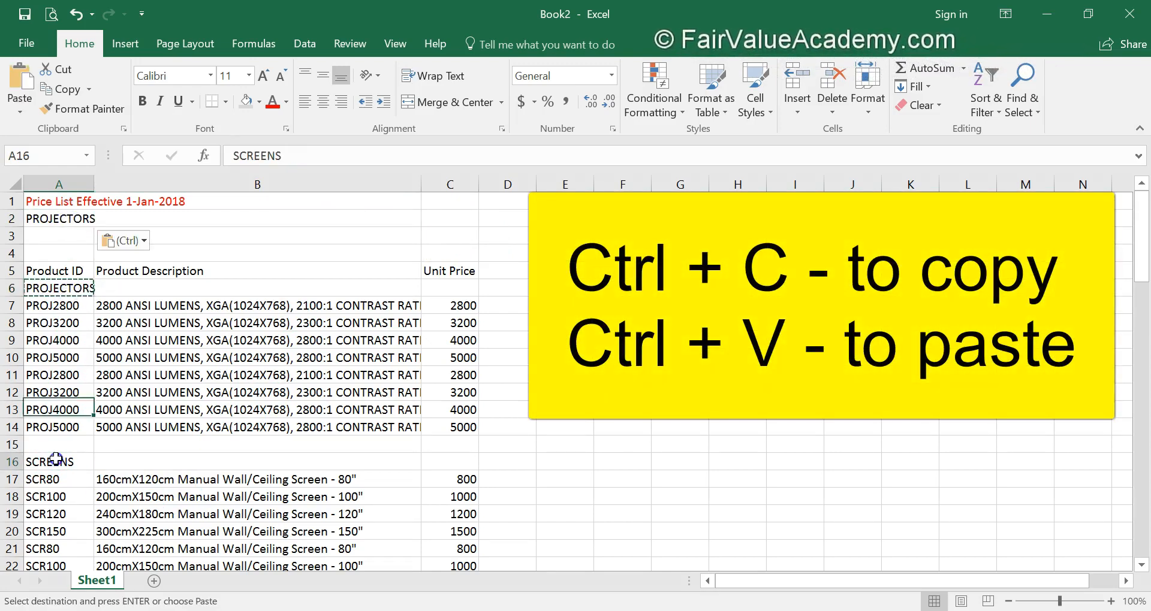
pyautogui.hotkey('ctrl', 'c')
pyautogui.click(66, 236)
pyautogui.hotkey('ctrl', 'v')
# - Copy the CABLES section heading to cell B2 and the PROJECTOR LIFTS section heading to cell B3
pyautogui.scroll(-4, 72, 497)
pyautogui.click(66, 497)
pyautogui.hotkey('ctrl', 'c')
pyautogui.scroll(4, 177, 446)
pyautogui.click(188, 221)
pyautogui.hotkey('ctrl', 'v')
pyautogui.scroll(-9, 251, 342)
pyautogui.click(72, 479)
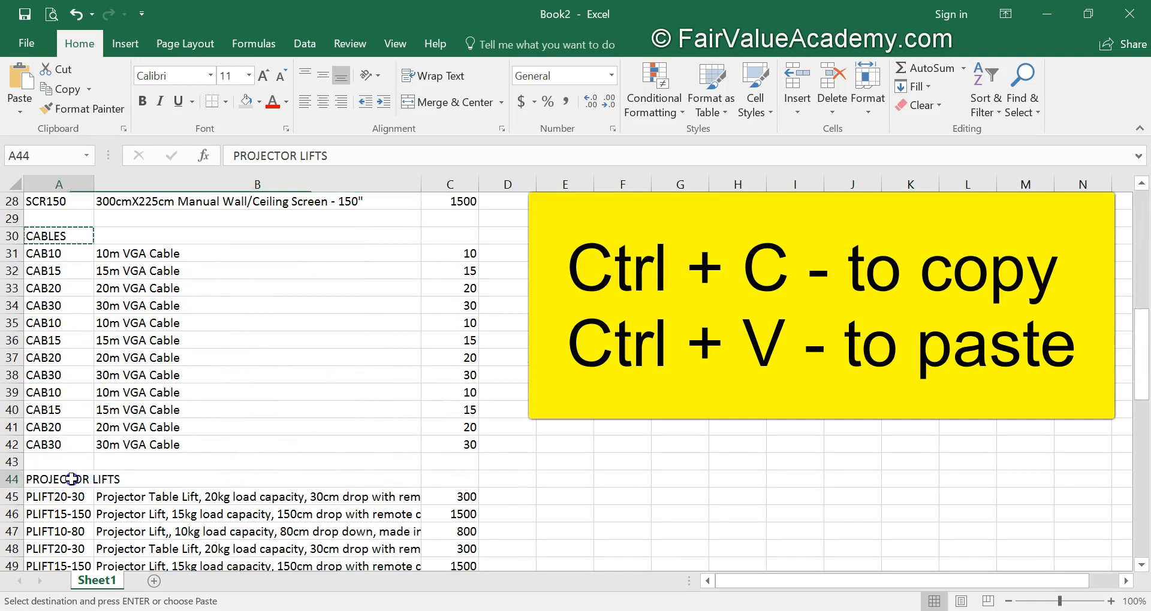
pyautogui.hotkey('ctrl', 'c')
pyautogui.scroll(8, 260, 403)
pyautogui.scroll(1, 261, 403)
pyautogui.click(188, 237)
pyautogui.hotkey('ctrl', 'v')
# - Copy the LAPTOPS section heading to cell C2 and the CARRY CASES section heading to cell C3
pyautogui.scroll(-13, 188, 236)
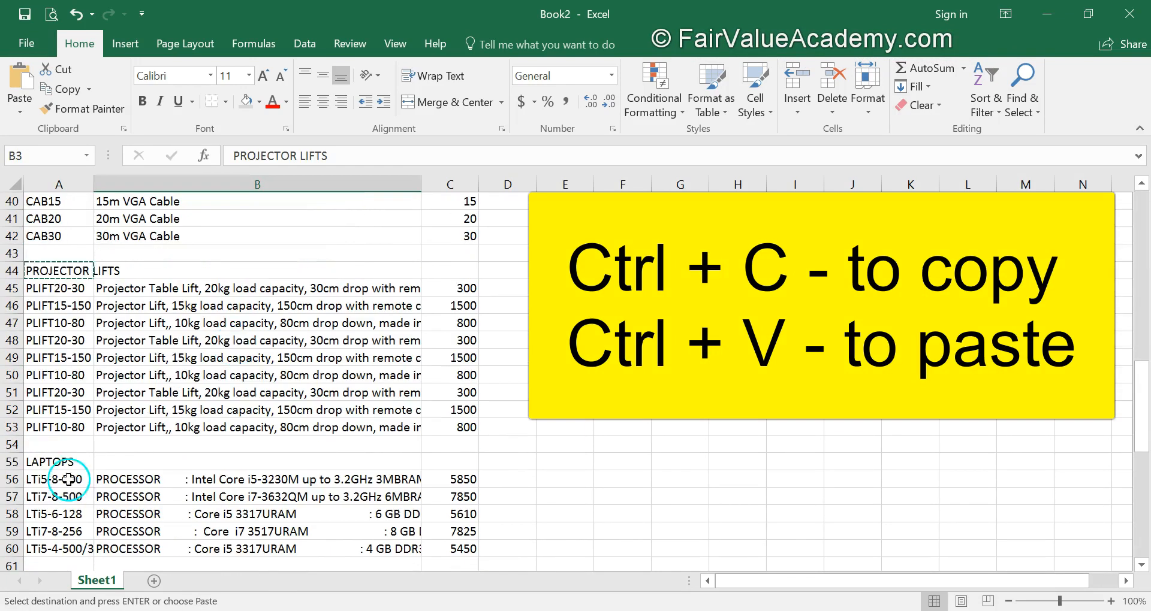
pyautogui.click(64, 463)
pyautogui.hotkey('ctrl', 'c')
pyautogui.scroll(13, 65, 463)
pyautogui.click(449, 218)
pyautogui.hotkey('ctrl', 'v')
pyautogui.scroll(-18, 372, 347)
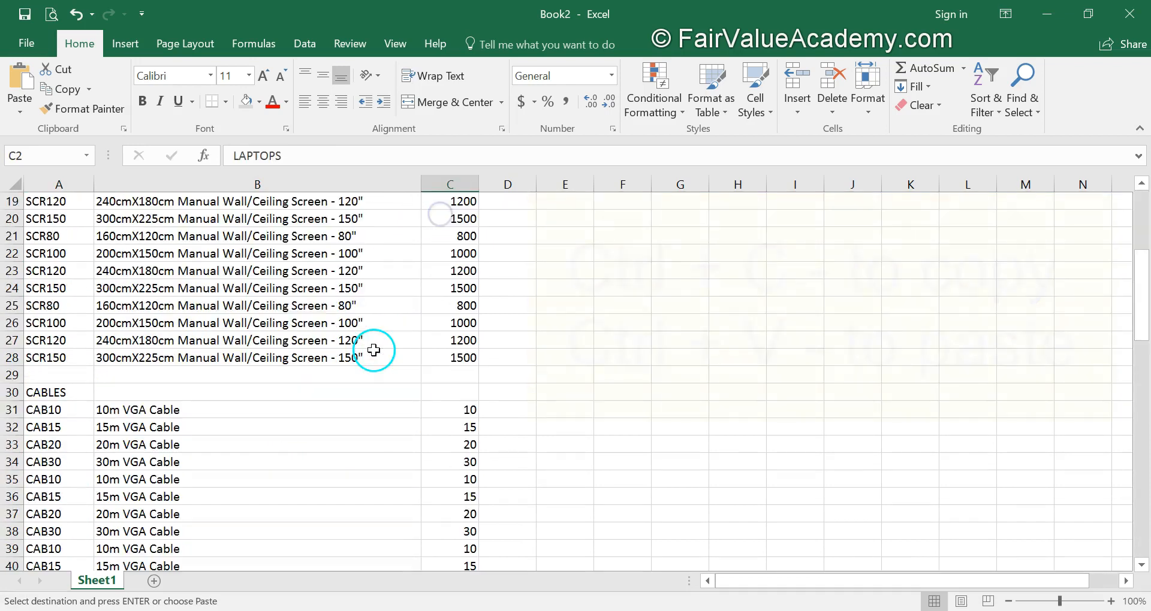
pyautogui.click(47, 316)
pyautogui.hotkey('ctrl', 'c')
pyautogui.scroll(18, 240, 336)
pyautogui.click(451, 235)
pyautogui.hotkey('ctrl', 'v')
pyautogui.press('ctrl')
# - Widen columns A and C so the copied category names fit within their cells
pyautogui.click(201, 270)
pyautogui.moveTo(94, 184); pyautogui.dragTo(111, 183)
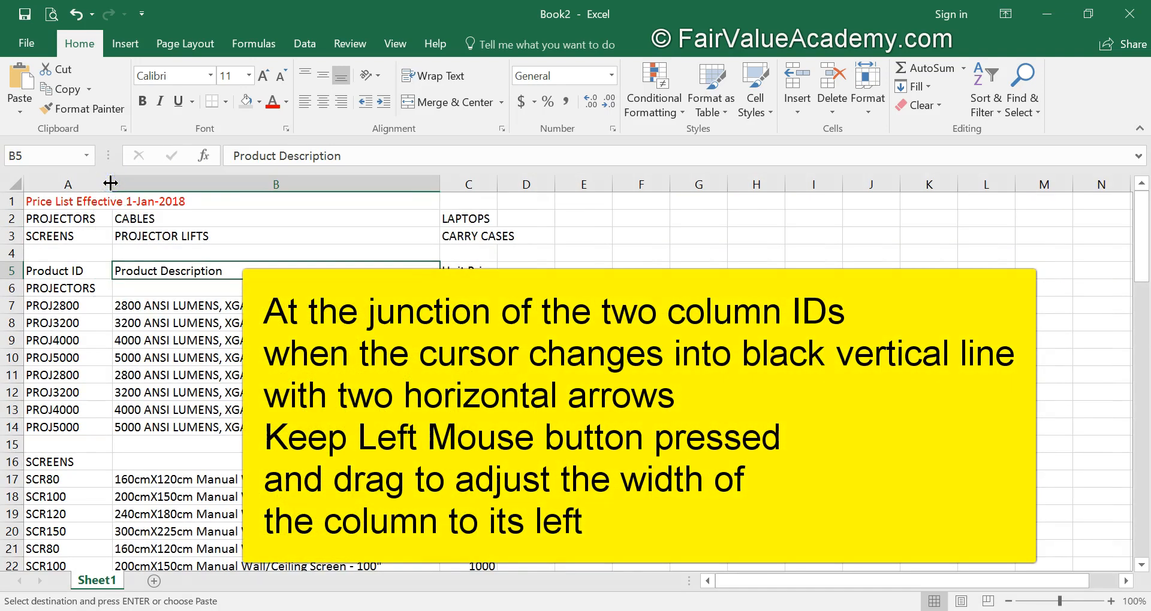
pyautogui.moveTo(498, 183); pyautogui.dragTo(534, 178)
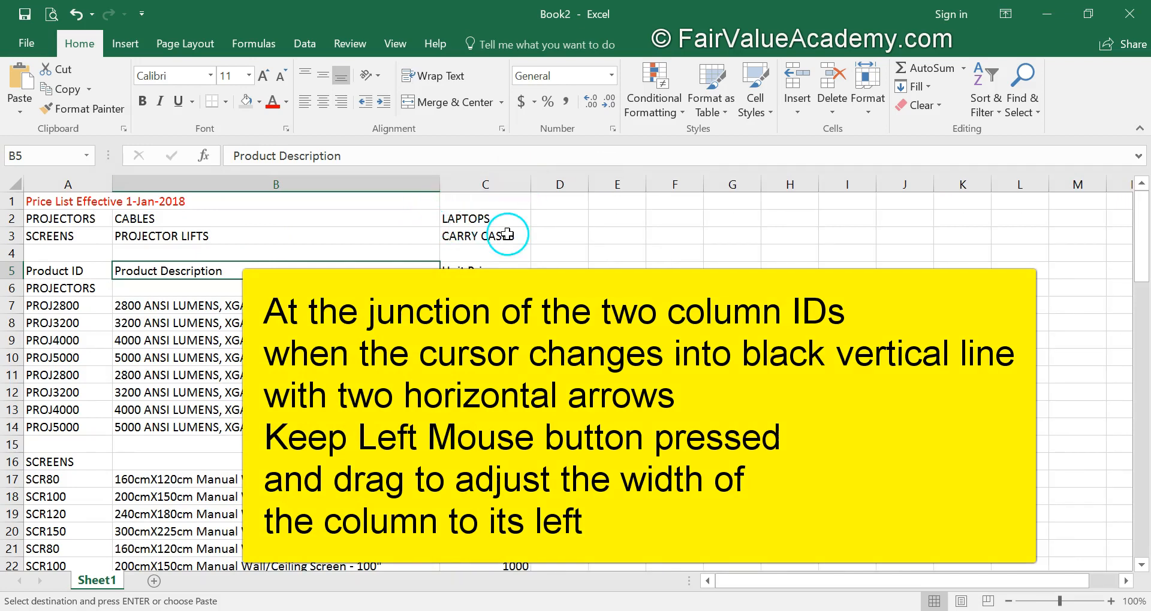
# - Start inserting a hyperlink on PROJECTORS in cell A2, targeting a place in this document
pyautogui.click(81, 219)
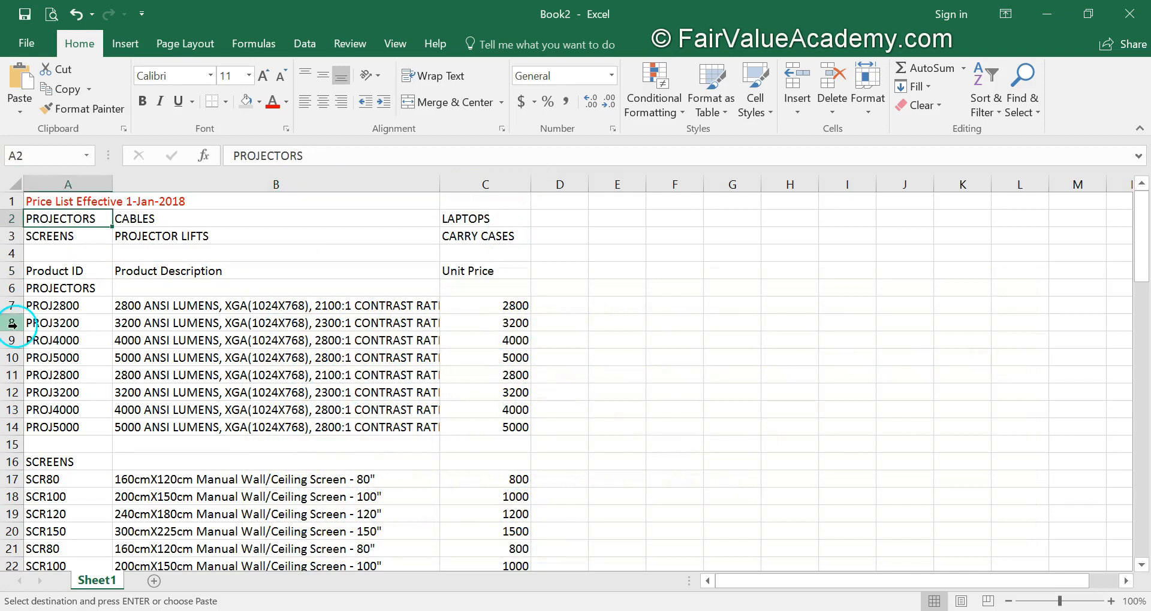
pyautogui.moveTo(71, 217); pyautogui.dragTo(452, 234)
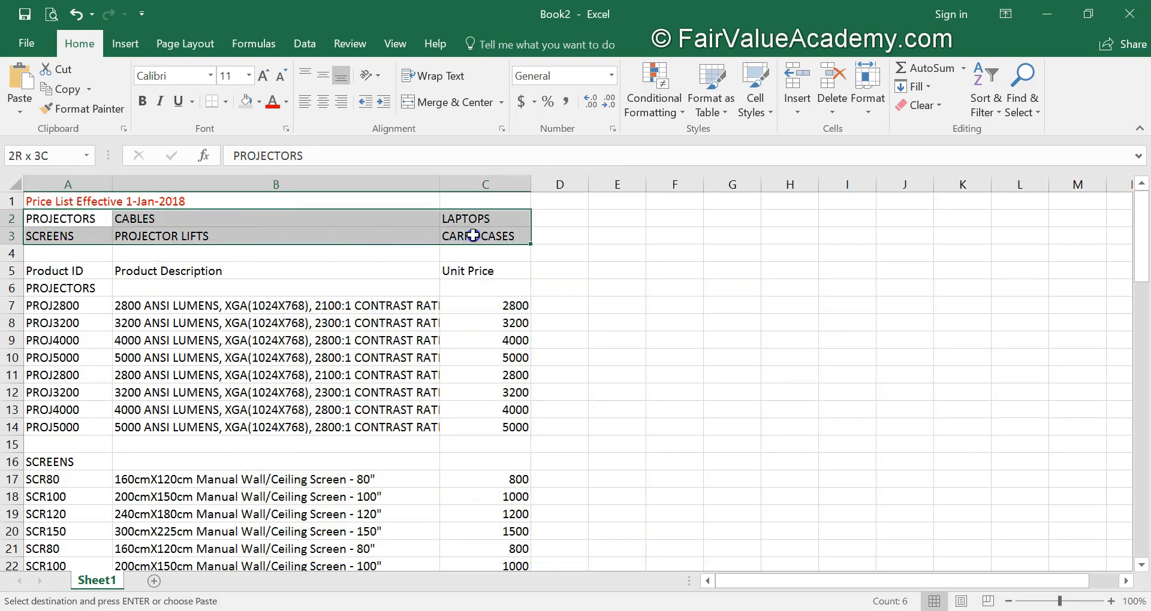
pyautogui.click(60, 221)
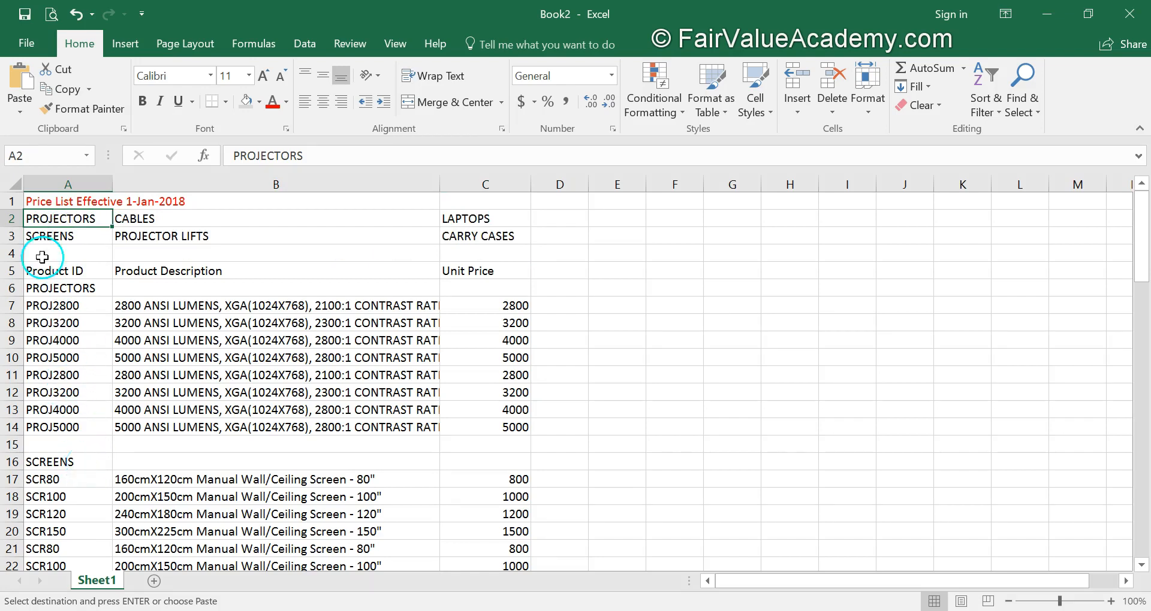
pyautogui.rightClick(77, 218)
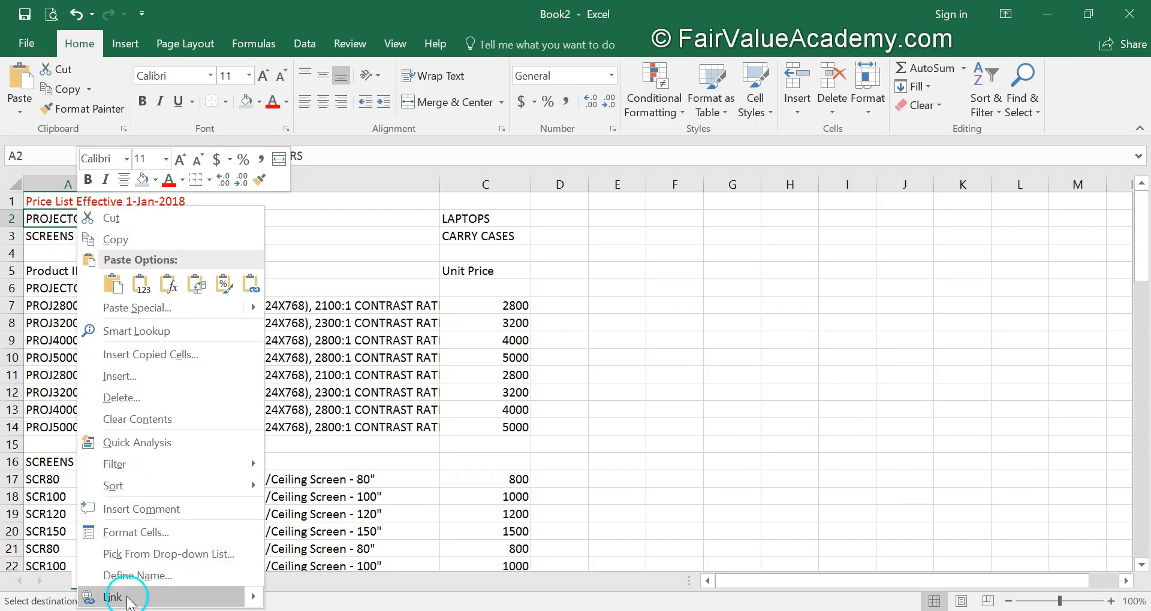
pyautogui.click(114, 597)
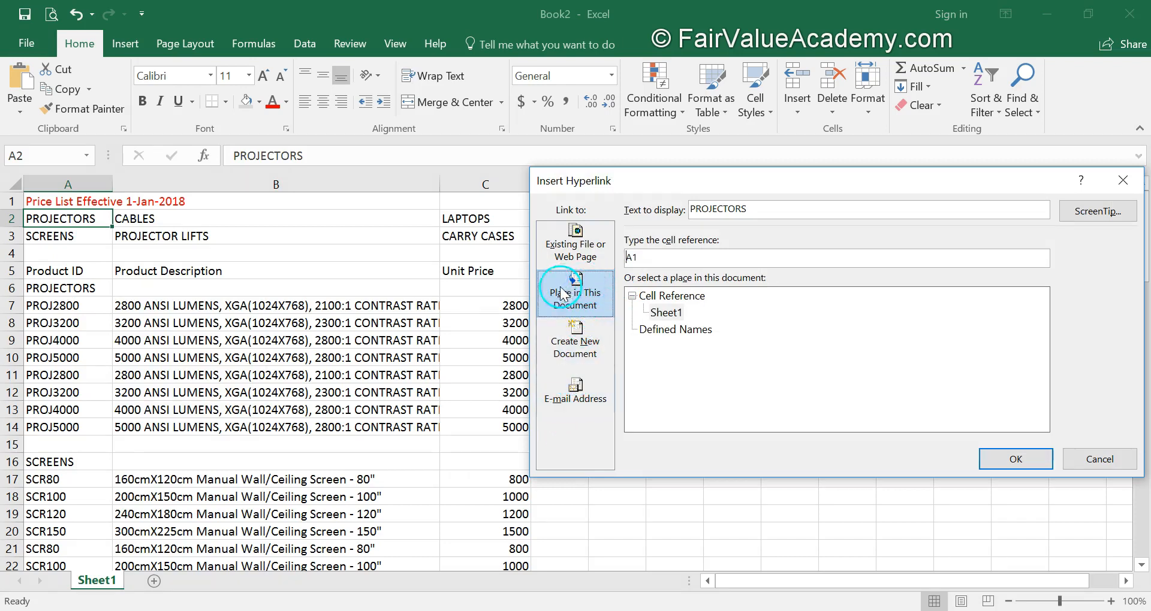
pyautogui.moveTo(713, 176); pyautogui.dragTo(529, 170)
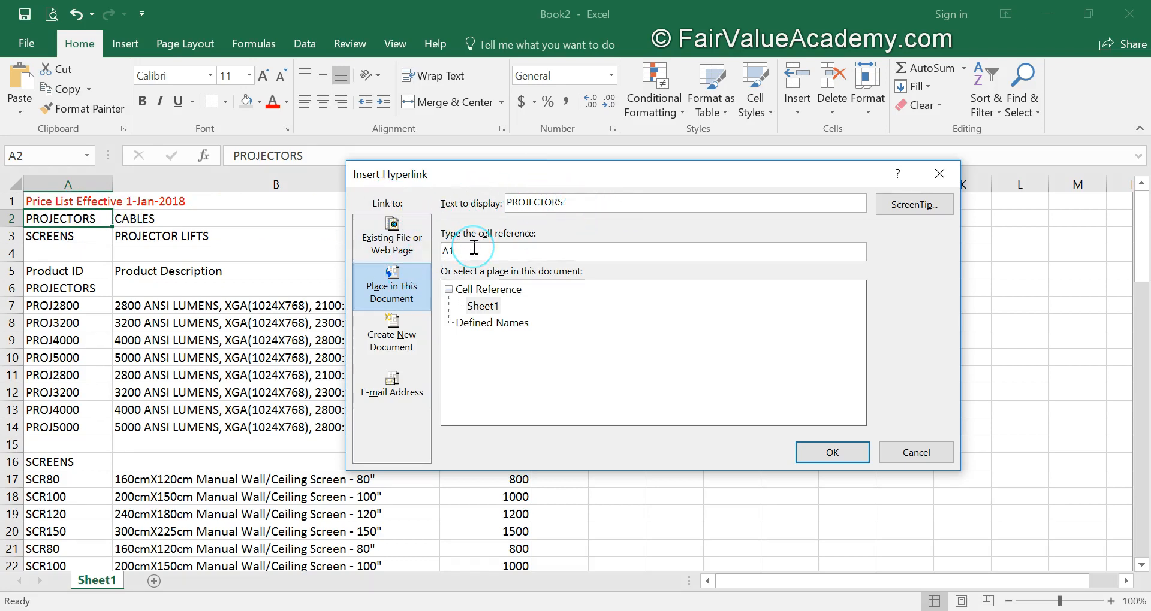
# - Set the PROJECTORS link's cell reference to A6 on Sheet1 and create the link without a ScreenTip
pyautogui.click(496, 255)
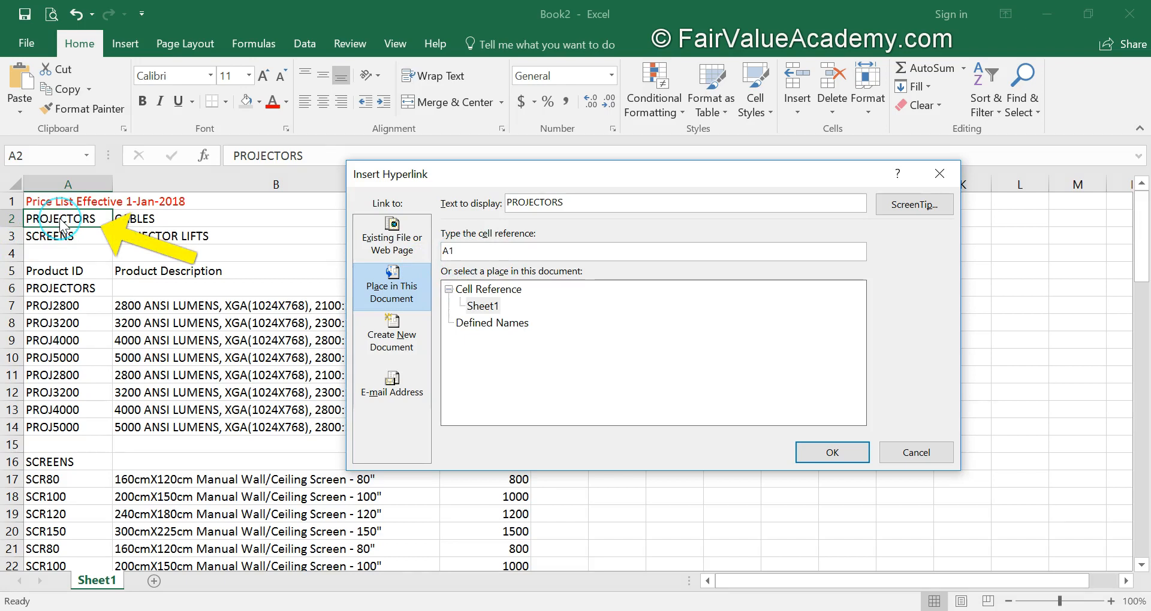
pyautogui.click(48, 291)
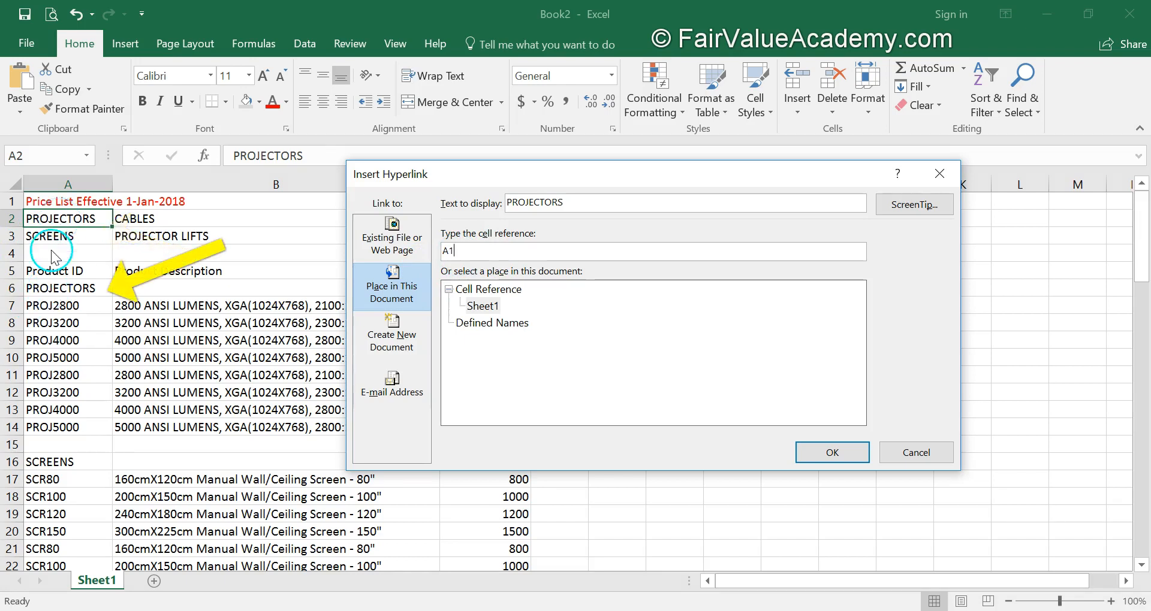
pyautogui.click(485, 253)
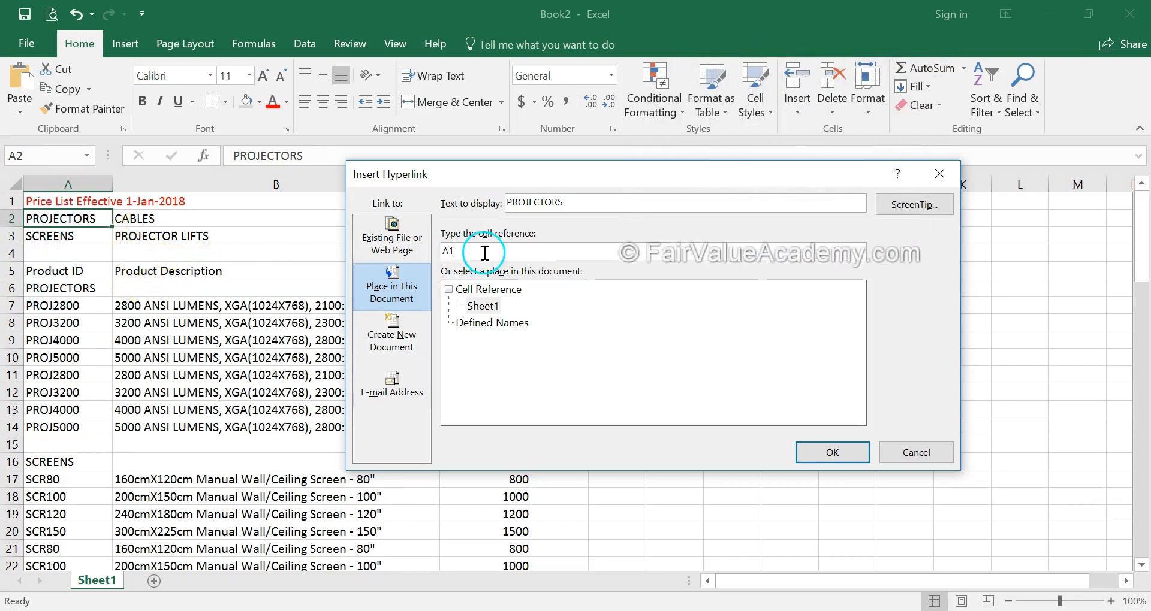
pyautogui.press('BackSpace')
pyautogui.write('6')
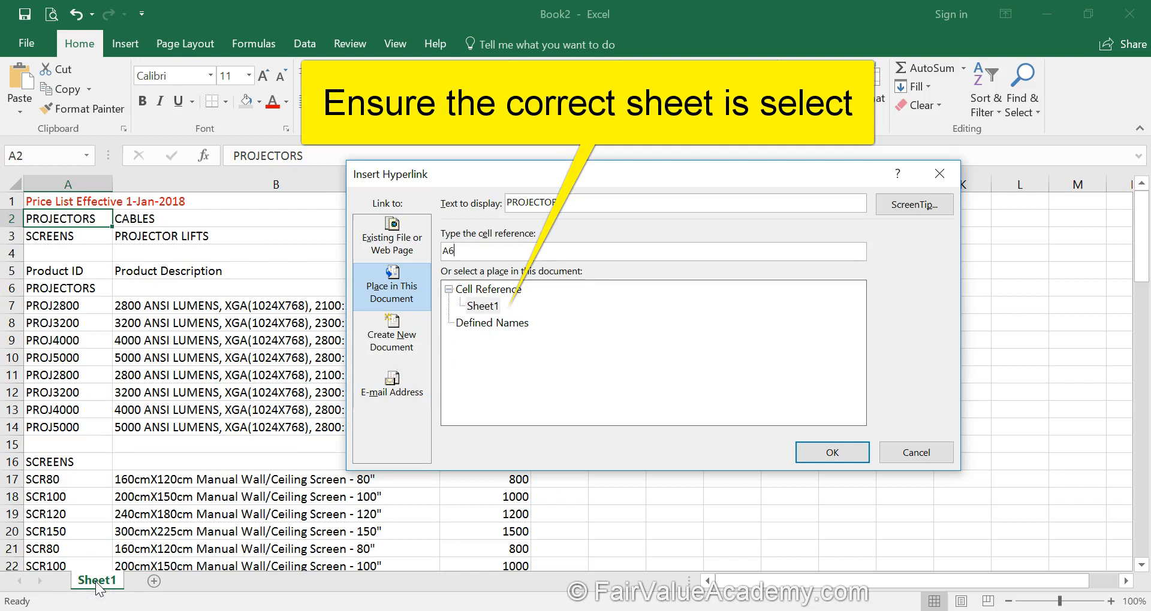
pyautogui.click(486, 306)
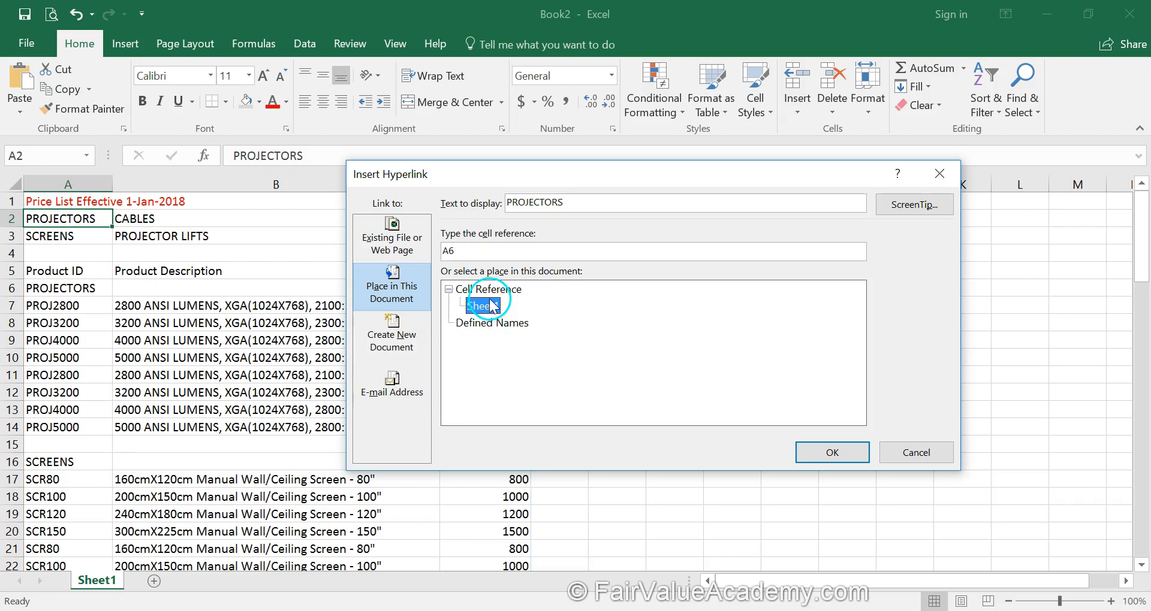
pyautogui.click(921, 206)
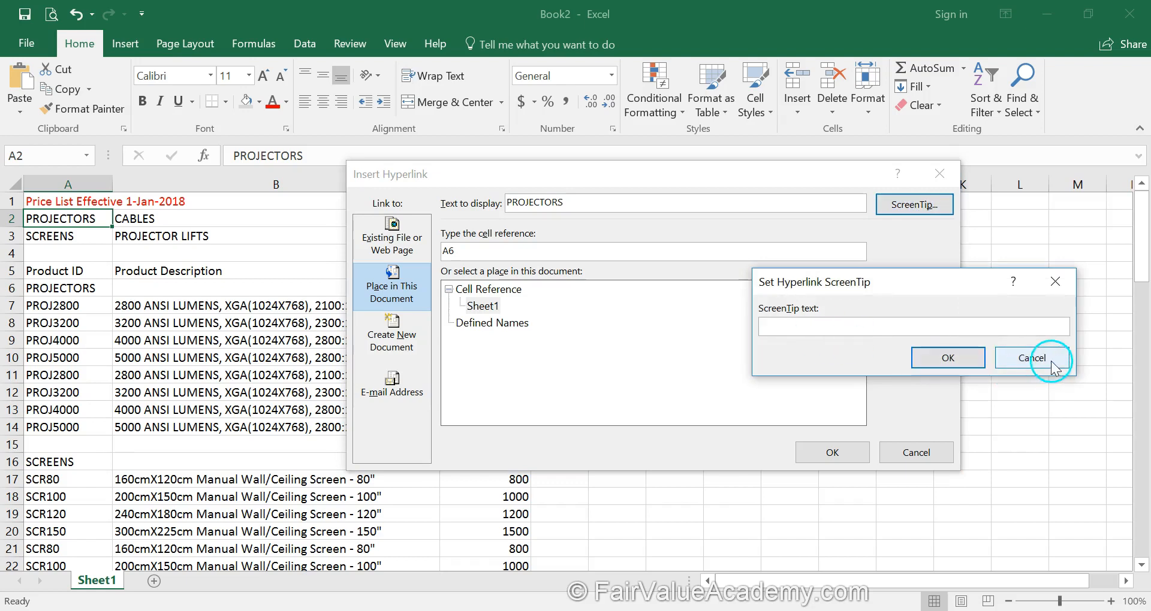
pyautogui.click(1050, 364)
pyautogui.click(832, 452)
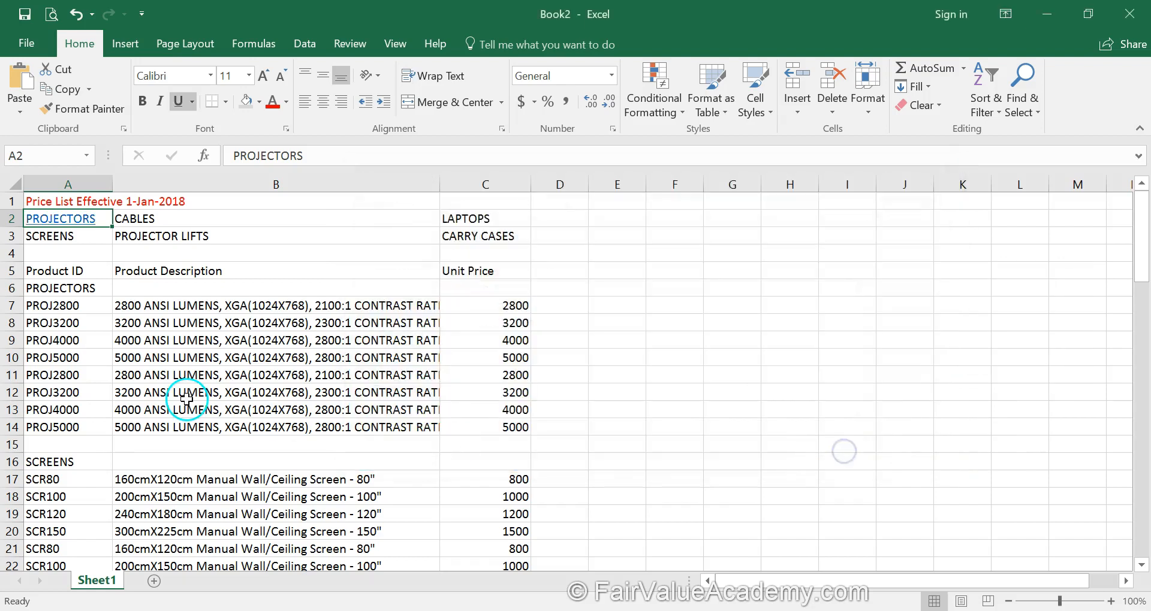
# - Test the PROJECTORS link in A2 by following it from another cell in the price list
pyautogui.click(193, 392)
pyautogui.scroll(-4, 187, 399)
pyautogui.scroll(4, 187, 400)
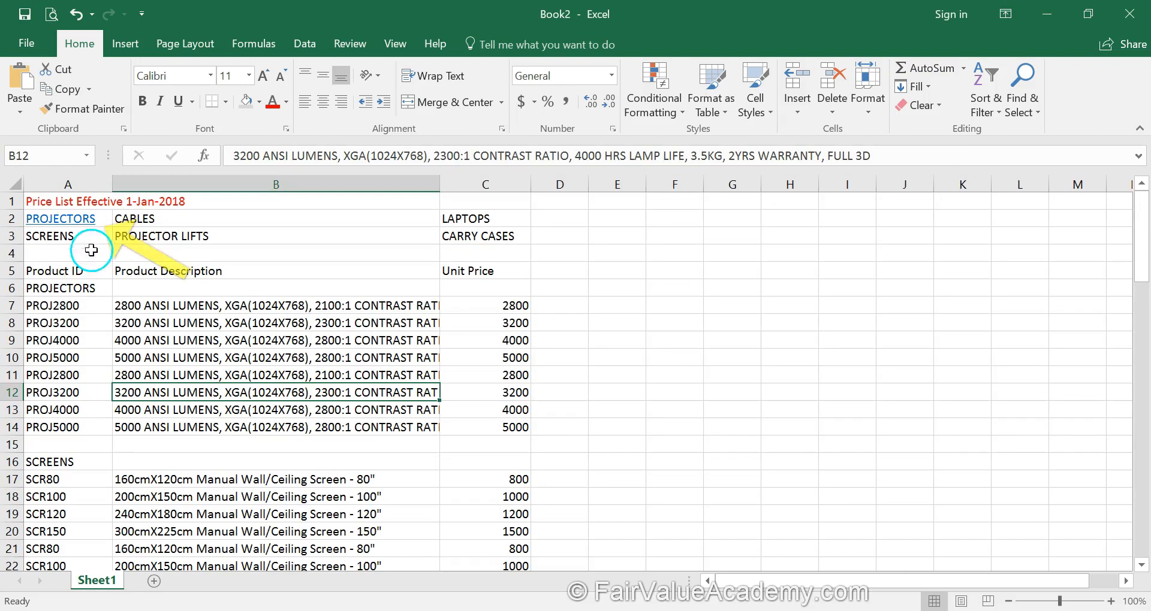
pyautogui.click(87, 220)
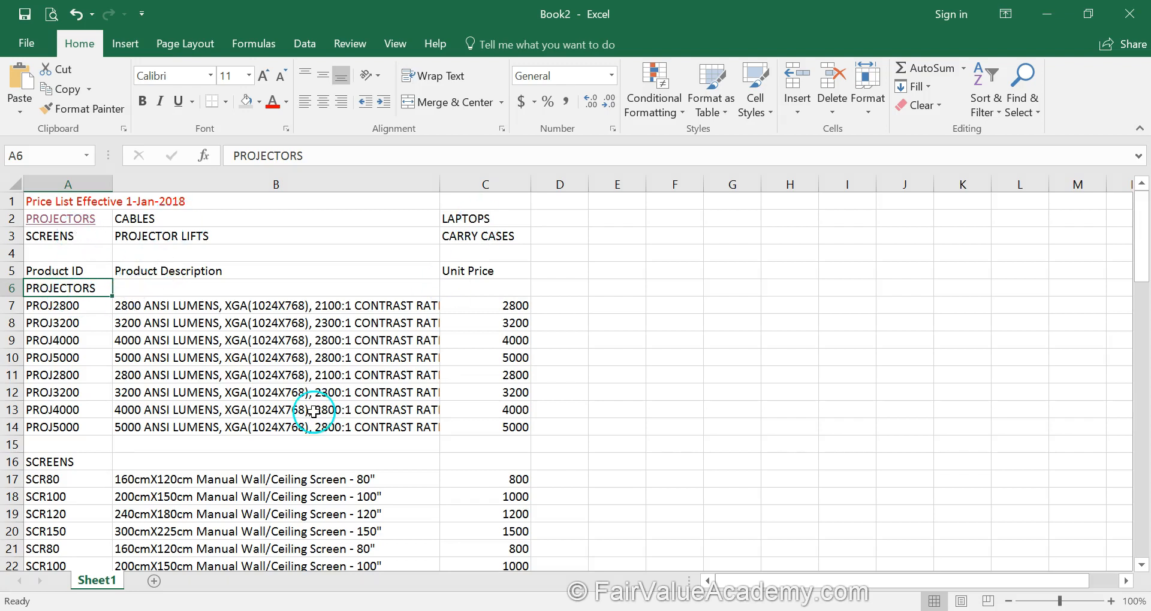
# - Link SCREENS in cell A3 to its section heading at cell A16 on Sheet1
pyautogui.click(64, 462)
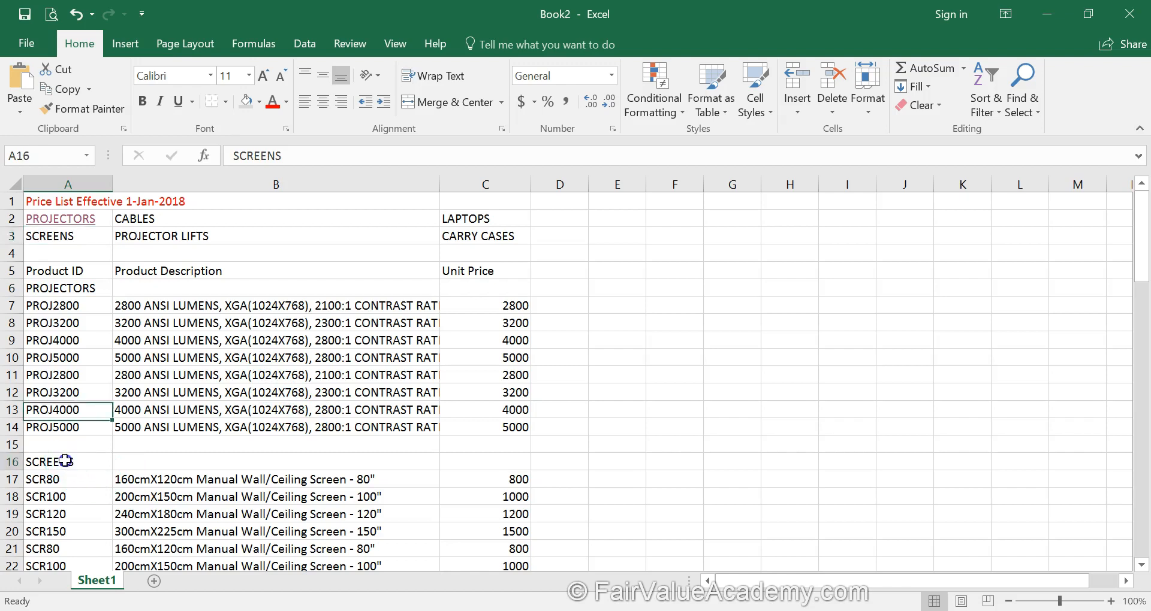
pyautogui.rightClick(81, 237)
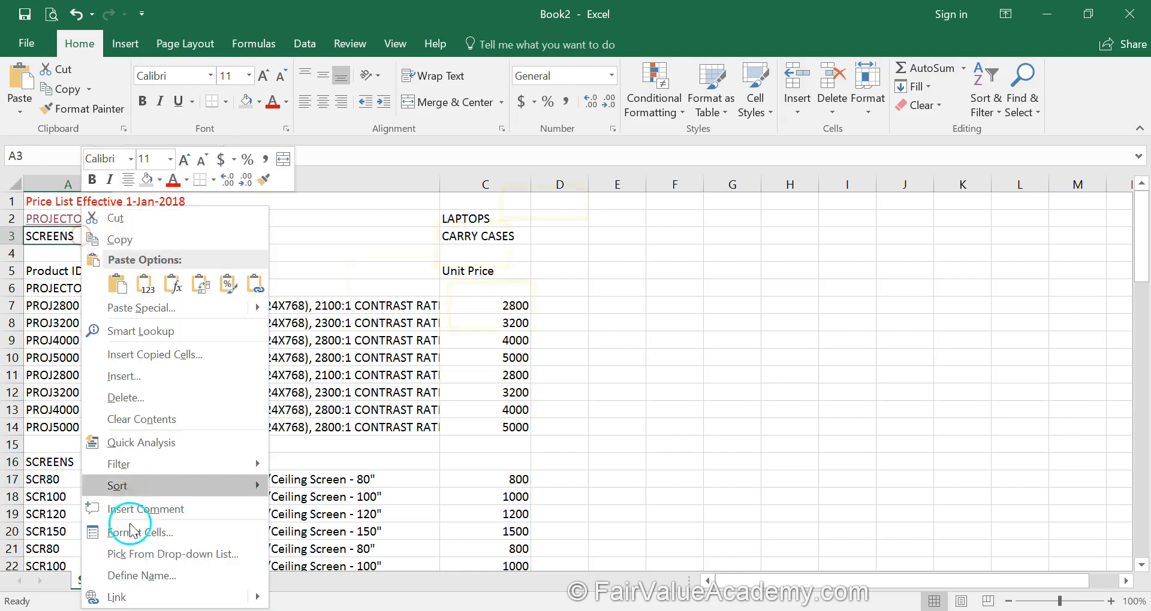
pyautogui.click(137, 601)
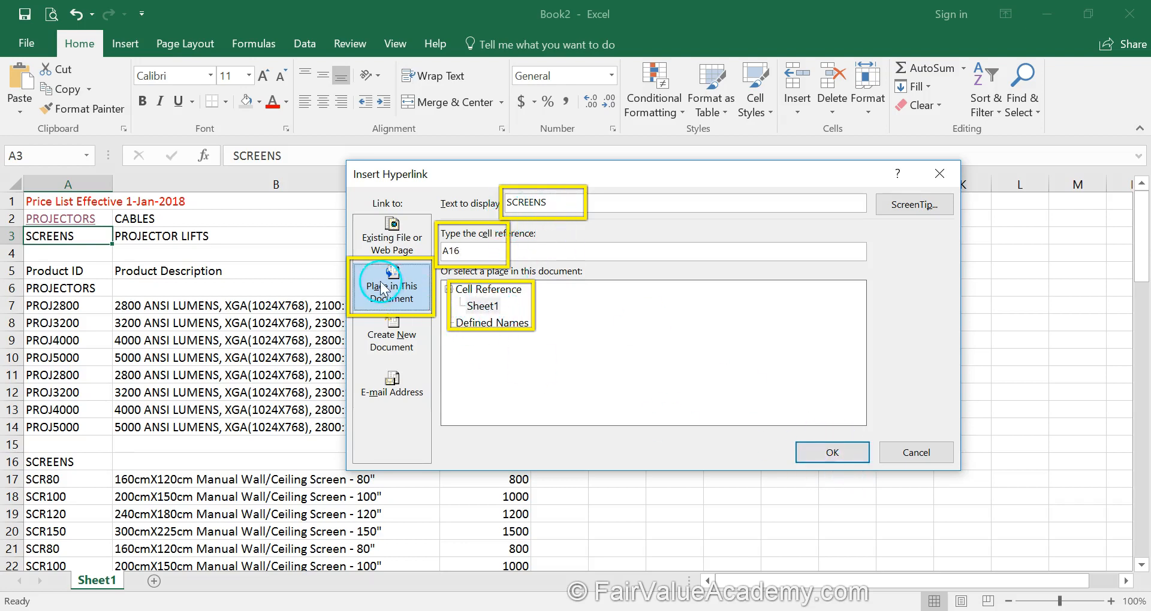
pyautogui.click(832, 452)
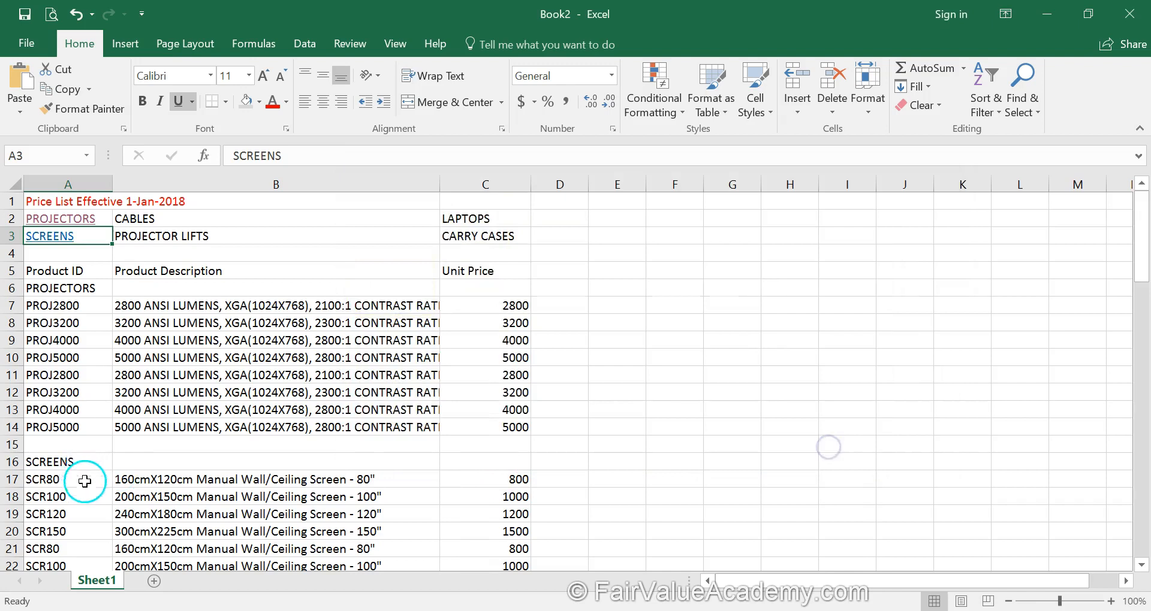
# - Link CABLES in cell B2 to its section heading at cell A30 on Sheet1
pyautogui.scroll(-4, 90, 492)
pyautogui.scroll(-3, 89, 492)
pyautogui.click(78, 340)
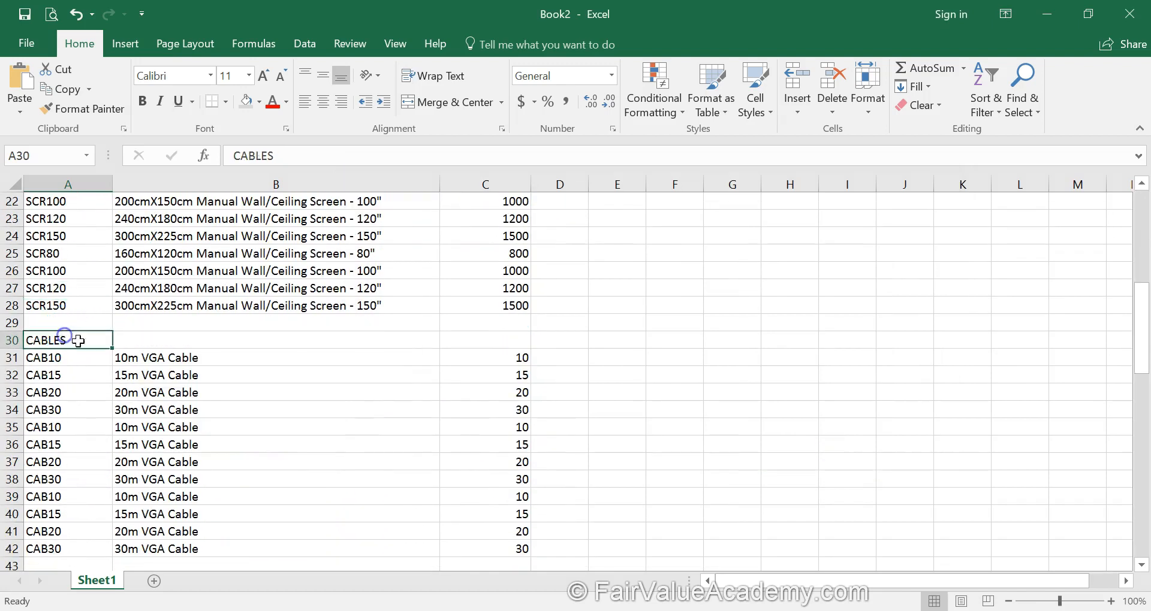
pyautogui.scroll(7, 197, 376)
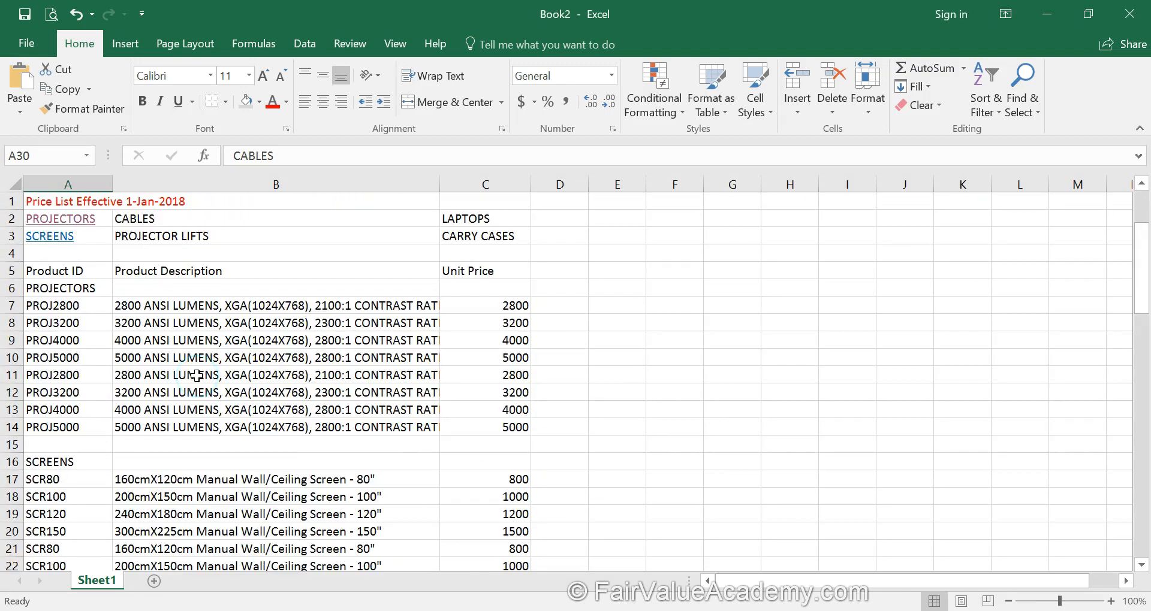
pyautogui.rightClick(180, 217)
pyautogui.click(223, 598)
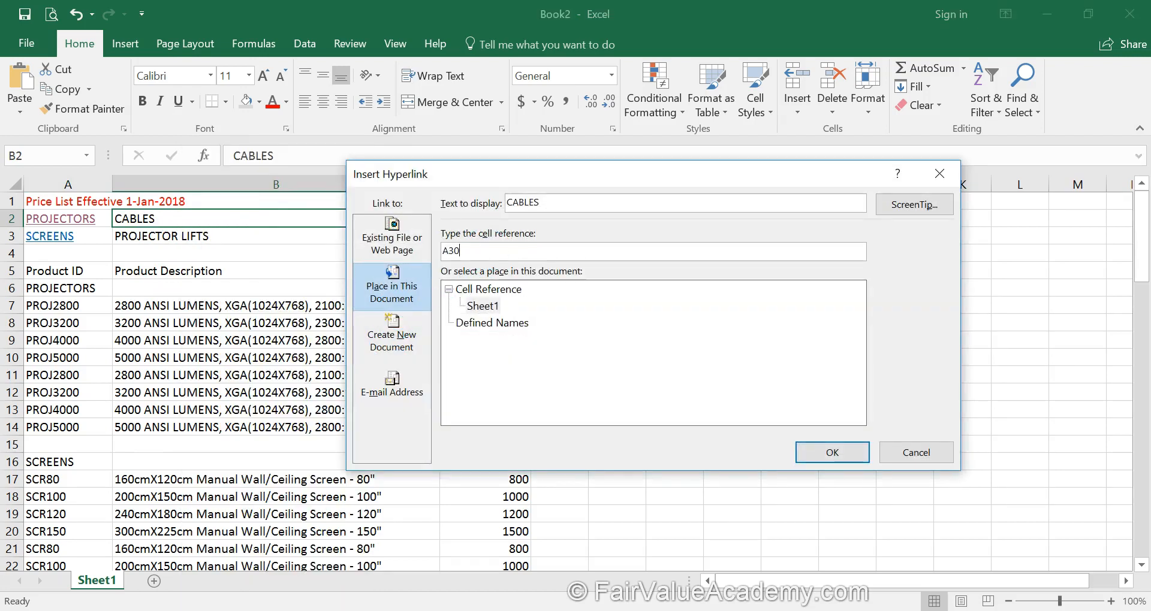
pyautogui.click(832, 452)
# - Link PROJECTOR LIFTS in cell B3 to its section heading at cell A44 on Sheet1
pyautogui.scroll(-11, 334, 359)
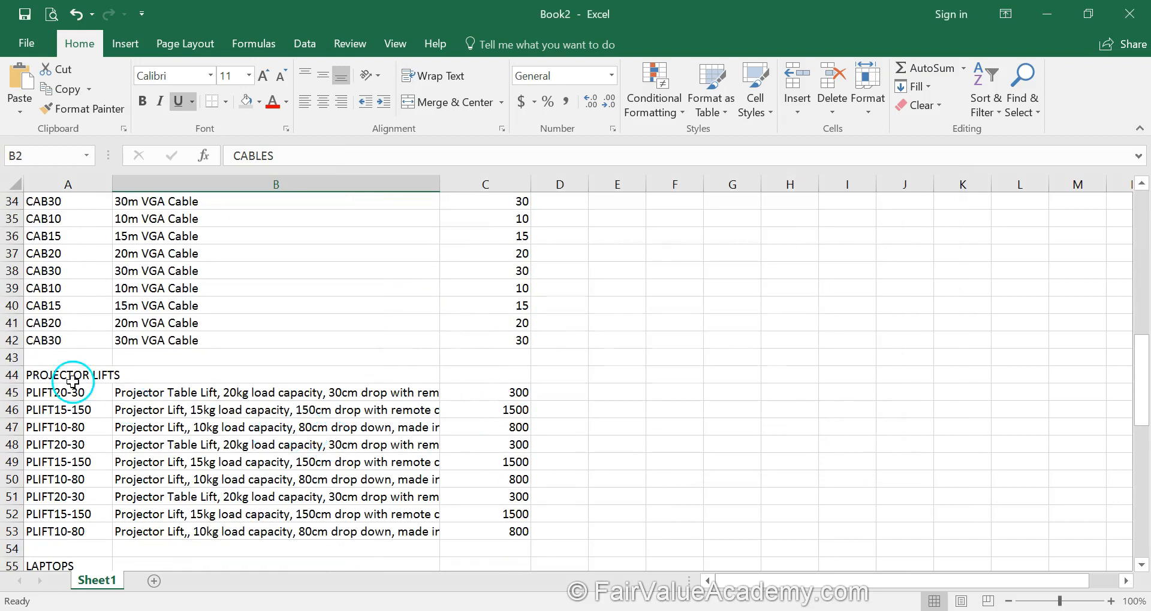
pyautogui.scroll(-3, 66, 383)
pyautogui.click(50, 393)
pyautogui.scroll(14, 273, 336)
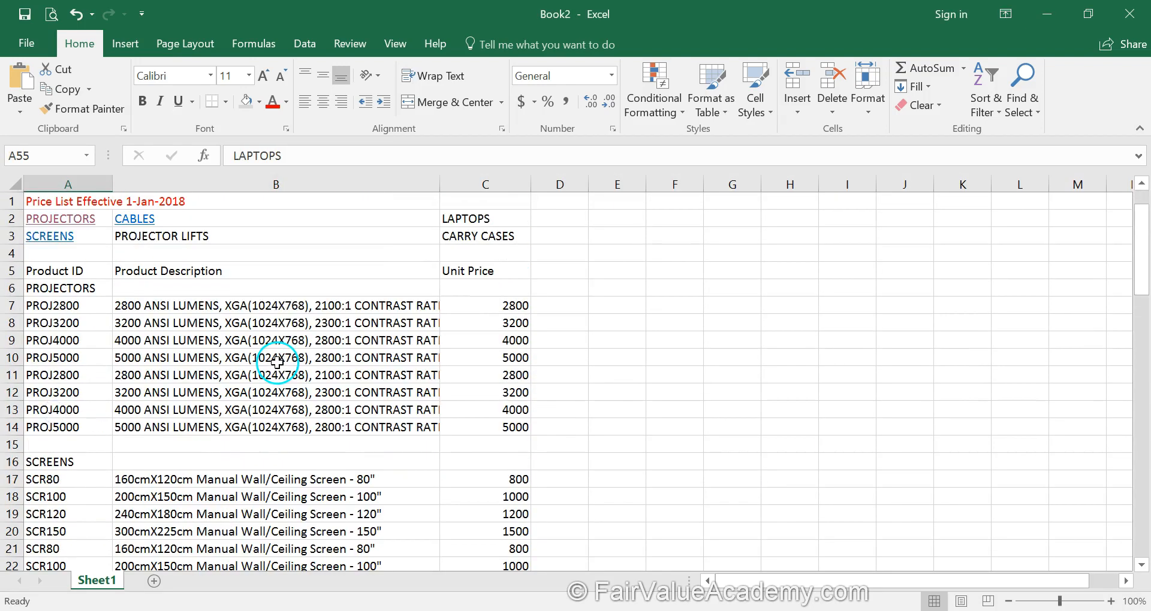
pyautogui.rightClick(233, 236)
pyautogui.click(320, 594)
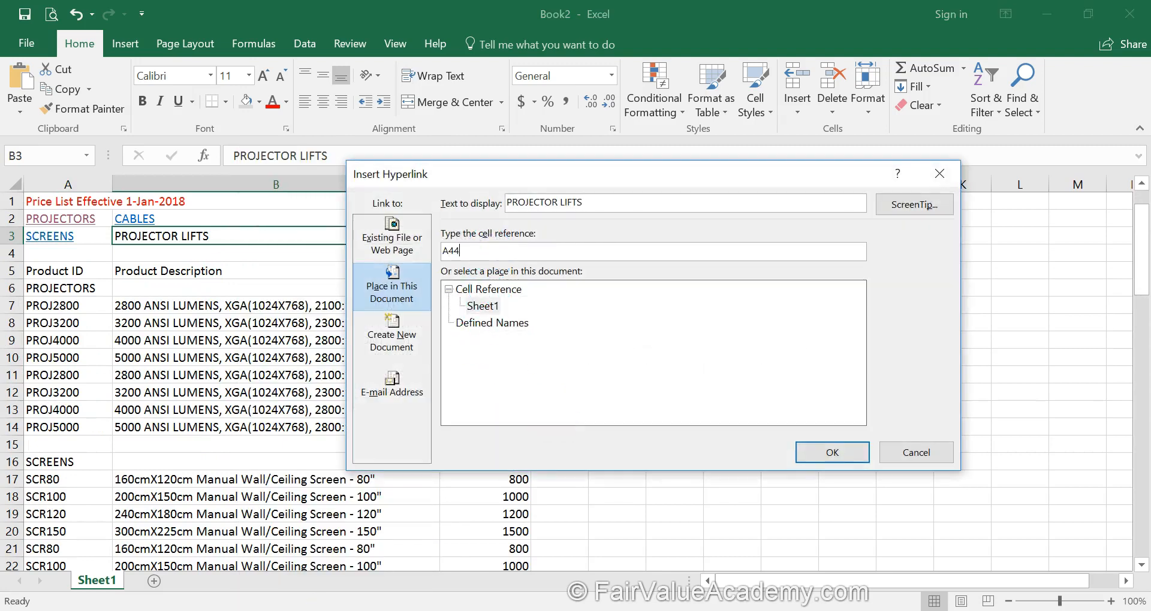
pyautogui.click(821, 453)
# - Link LAPTOPS in cell C2 to its section heading at cell A55 on Sheet1
pyautogui.click(480, 218)
pyautogui.rightClick(487, 216)
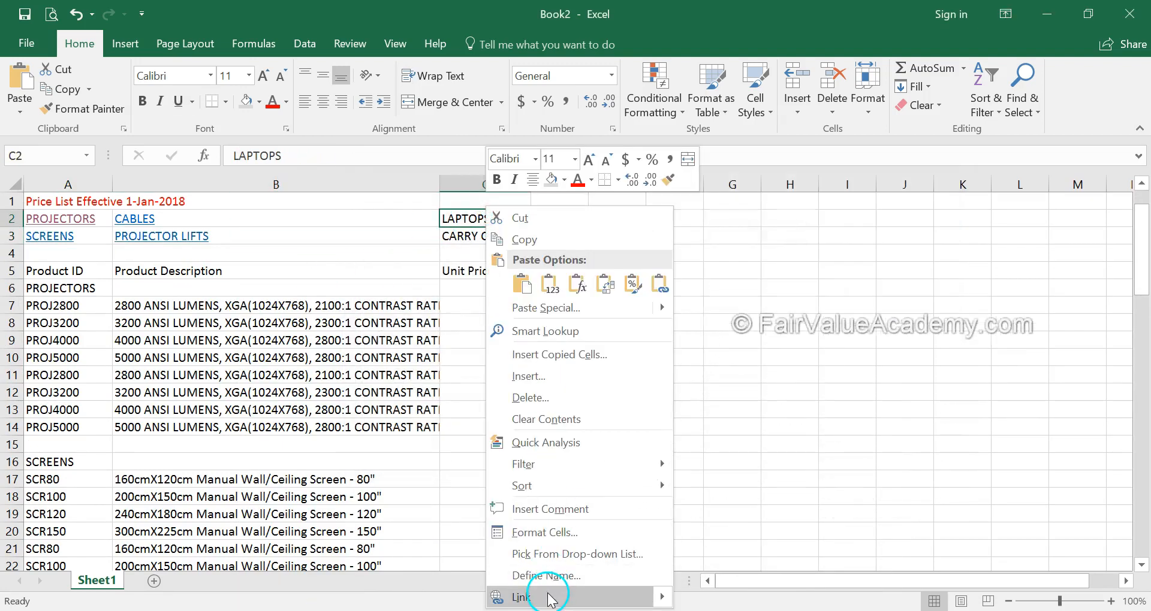
pyautogui.click(551, 596)
pyautogui.doubleClick(481, 252)
pyautogui.write('A55')
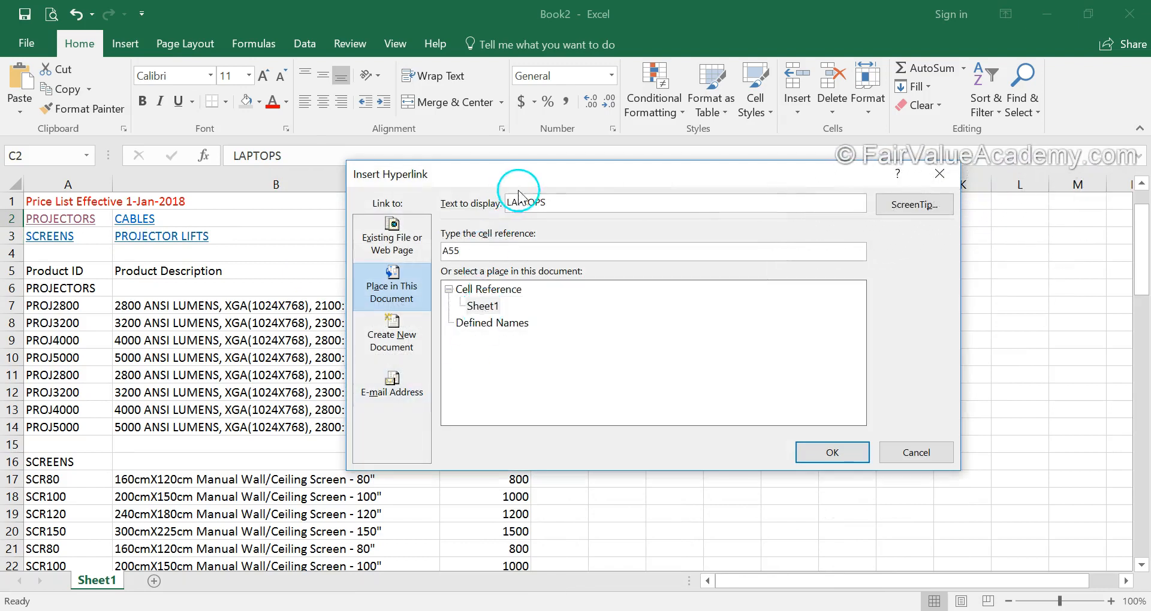
pyautogui.click(832, 453)
# - Link CARRY CASES in cell C3 to its section heading at cell A62 on Sheet1
pyautogui.scroll(-18, 555, 388)
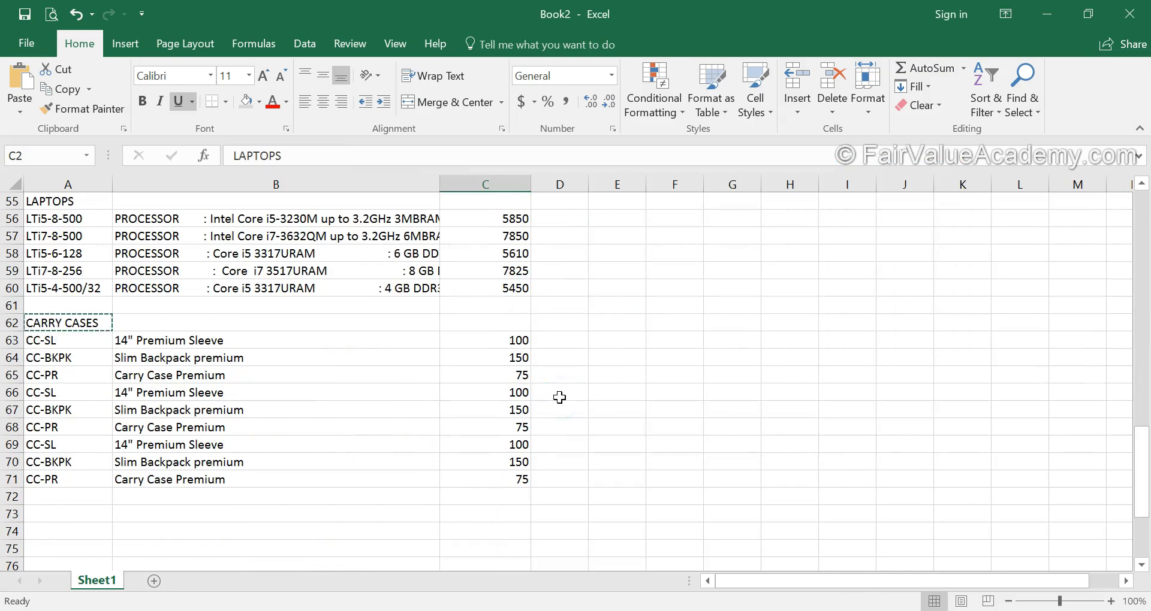
pyautogui.scroll(18, 560, 398)
pyautogui.click(511, 231)
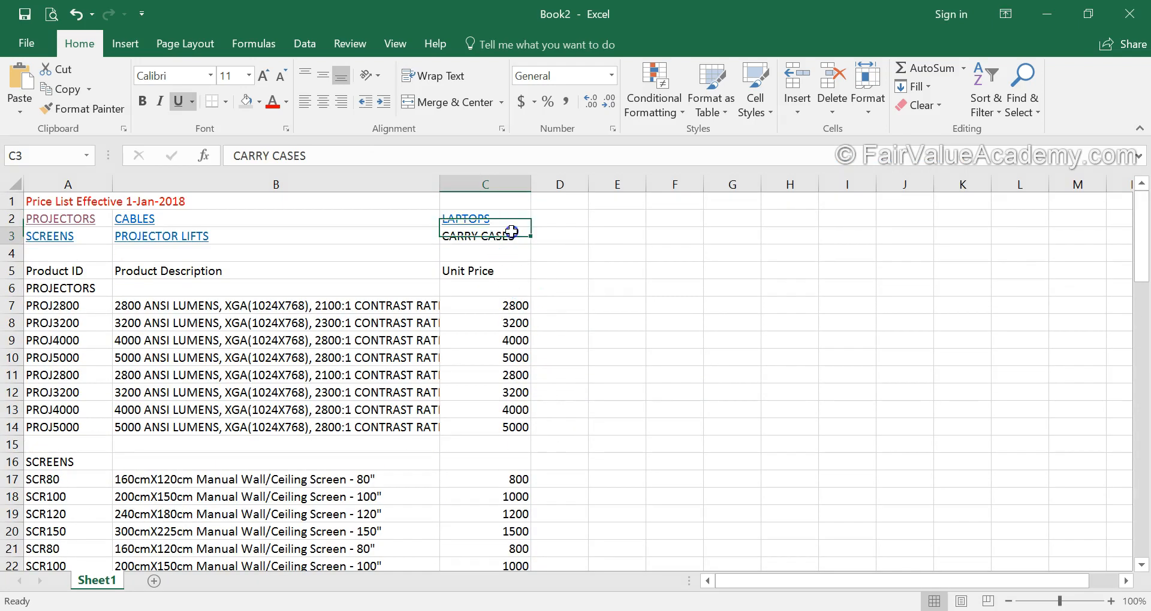
pyautogui.rightClick(512, 232)
pyautogui.click(568, 594)
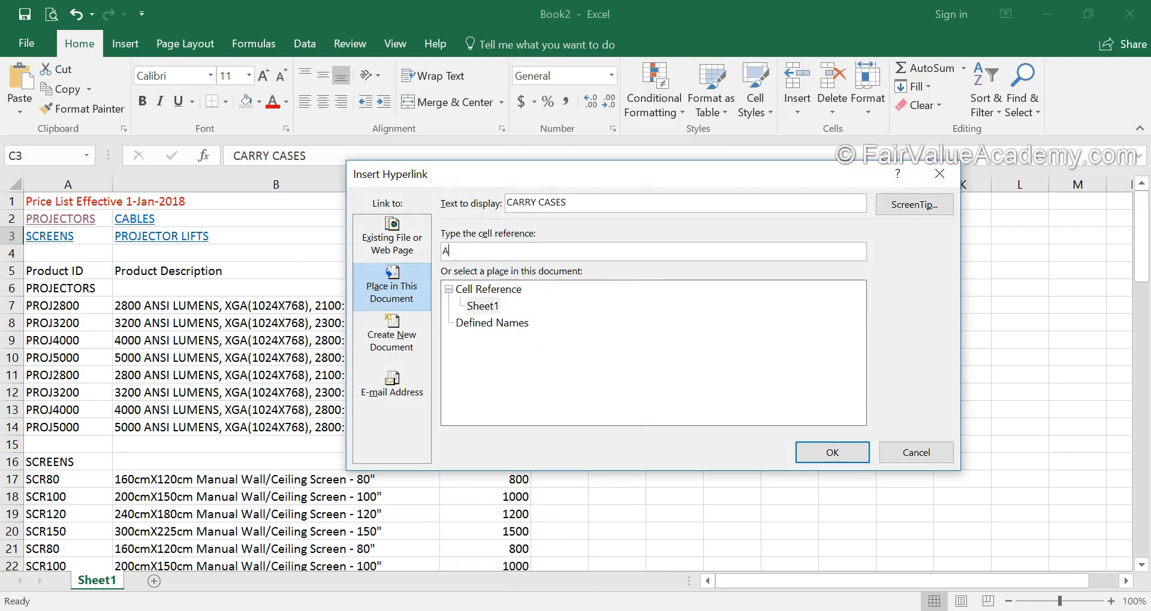
pyautogui.click(818, 450)
pyautogui.click(629, 387)
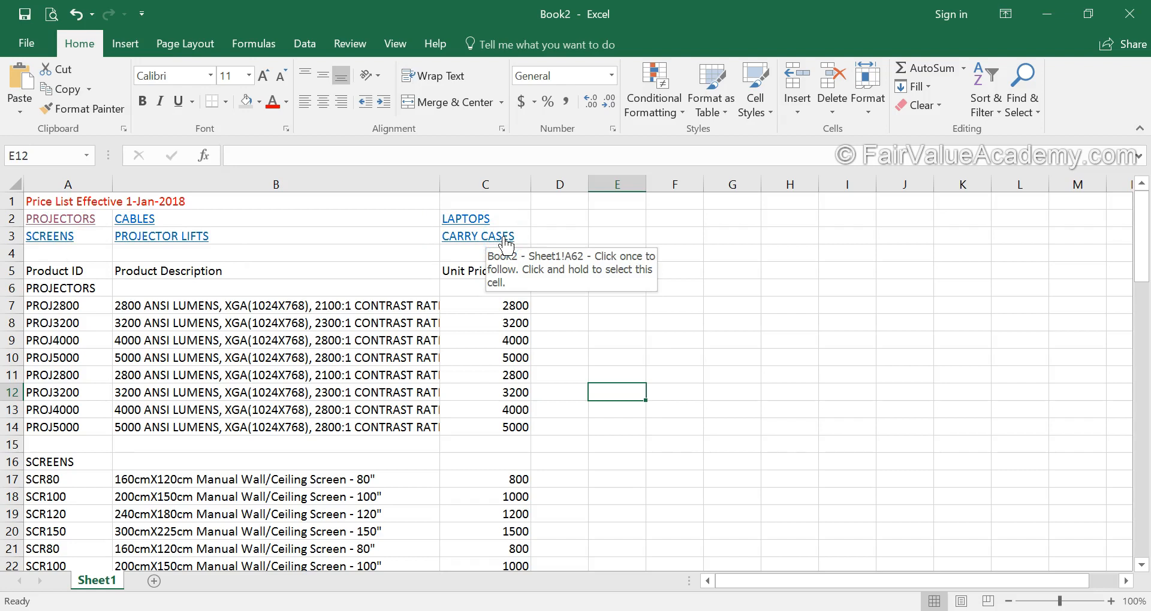
# - Test the LAPTOPS and PROJECTORS index links, and select cells A2 and A3 without following their links
pyautogui.click(467, 220)
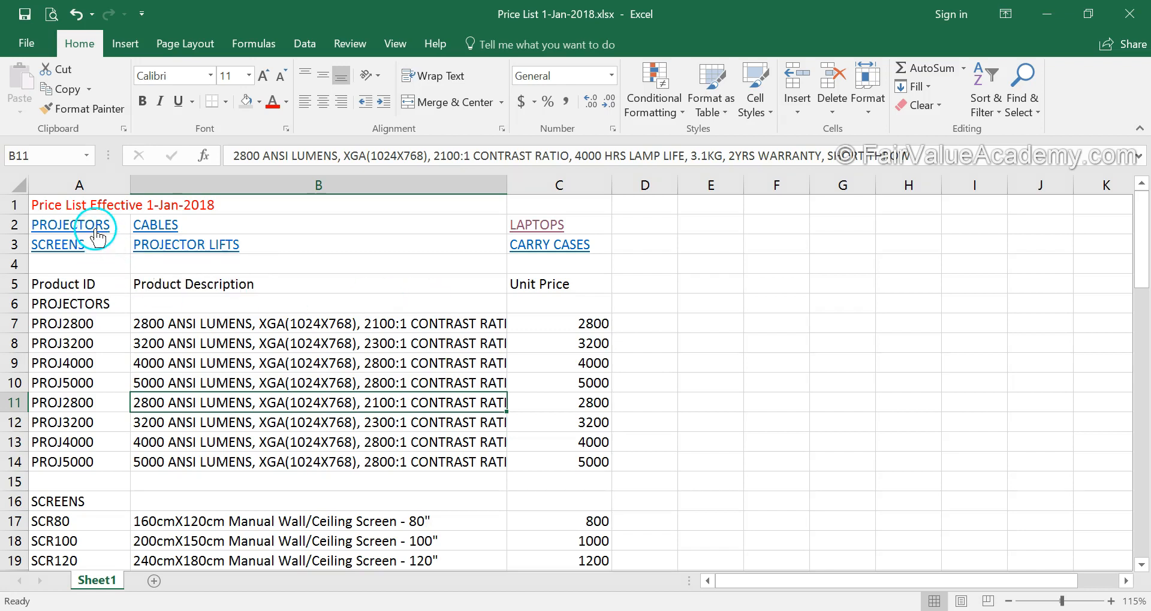
pyautogui.click(96, 232)
pyautogui.click(96, 232)
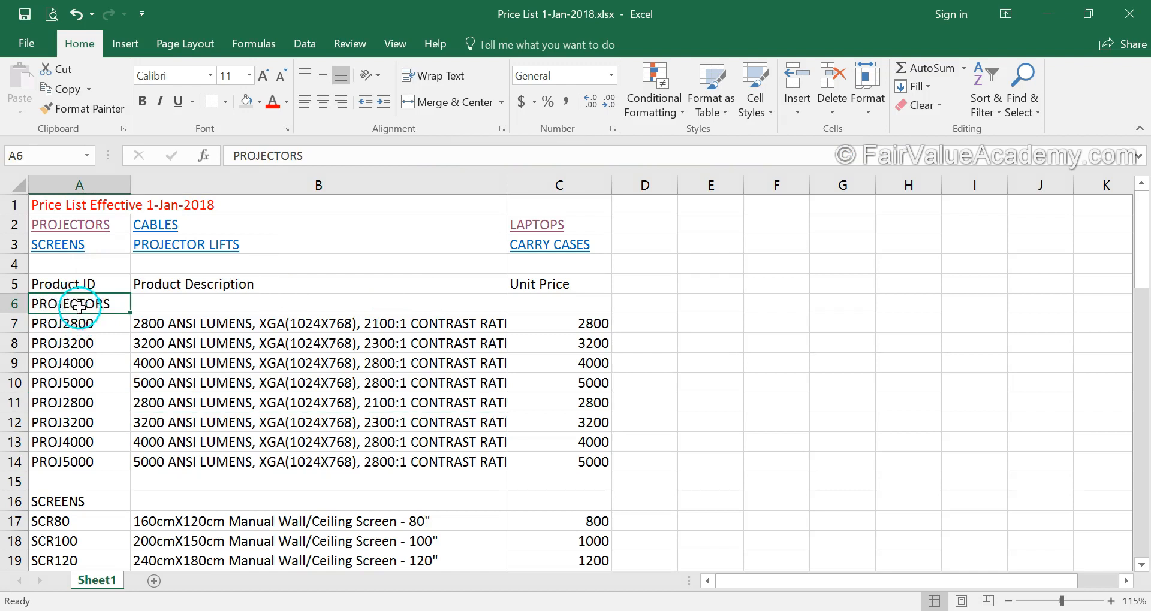
pyautogui.click(96, 234)
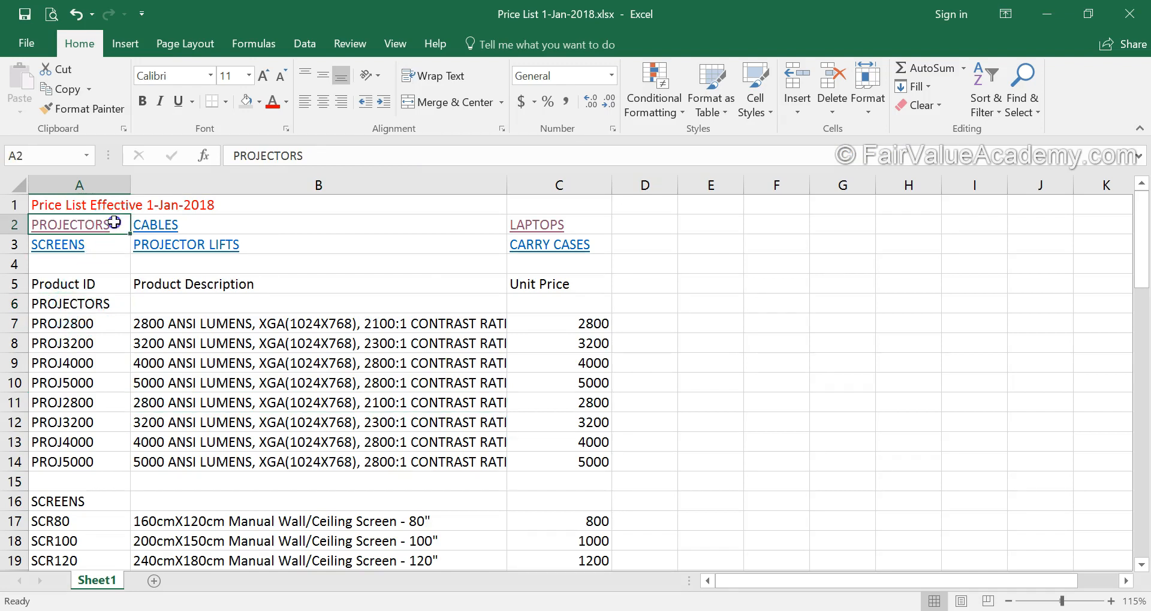
pyautogui.click(123, 226)
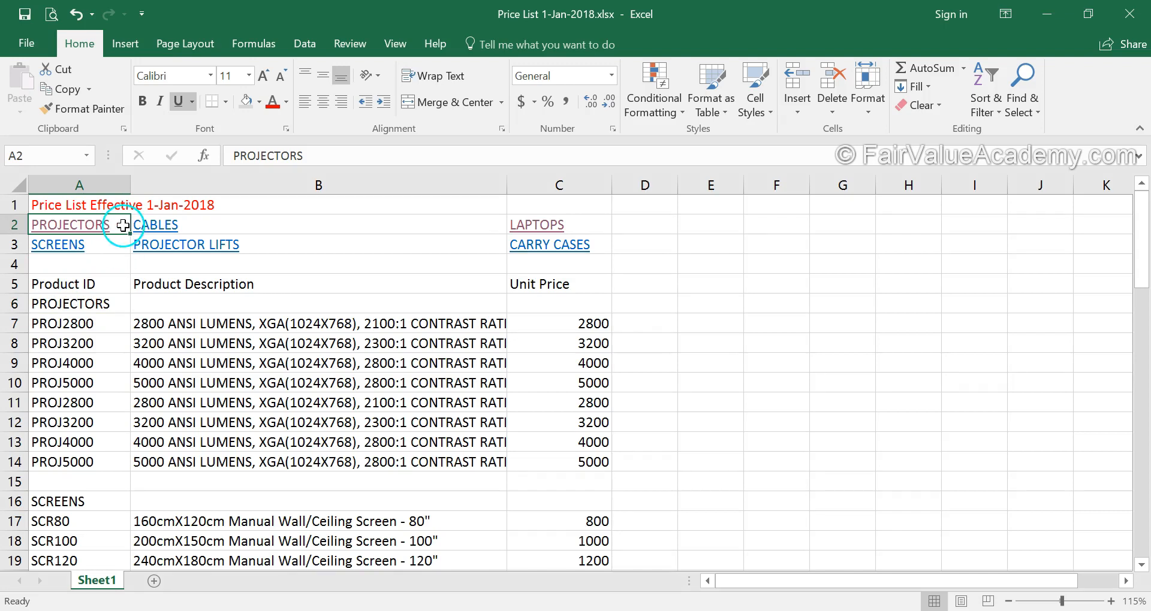
pyautogui.click(115, 253)
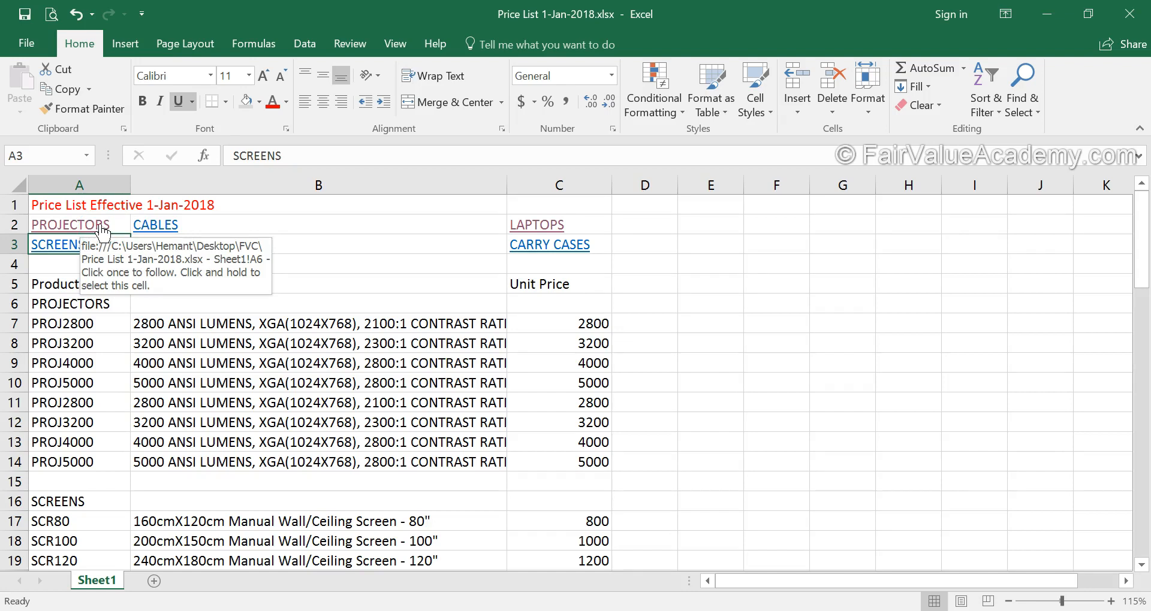
# - Edit the PROJECTORS hyperlink in A2 to add the ScreenTip "Click to go to this section" and check the tip on the link
pyautogui.rightClick(102, 229)
pyautogui.click(168, 598)
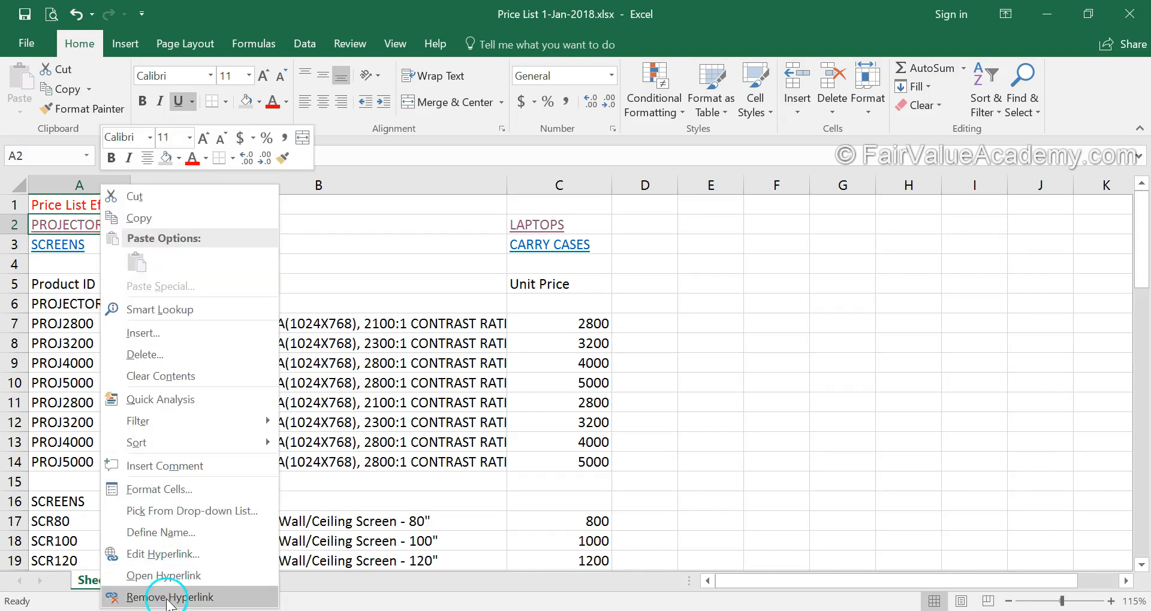
pyautogui.click(166, 557)
pyautogui.click(575, 339)
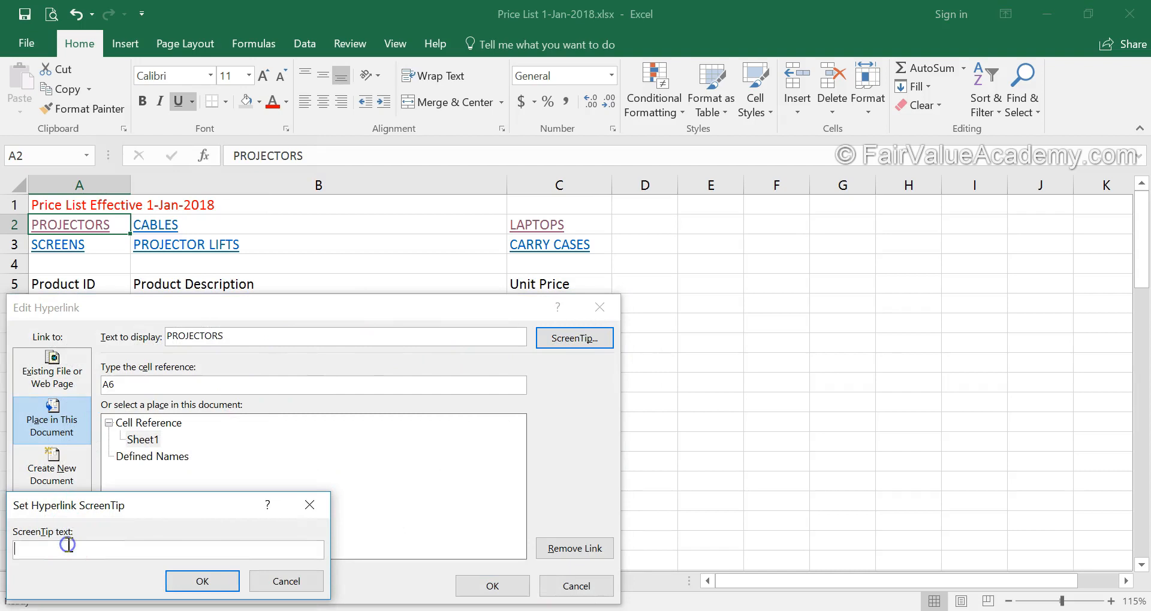
pyautogui.write('Click to go to this section')
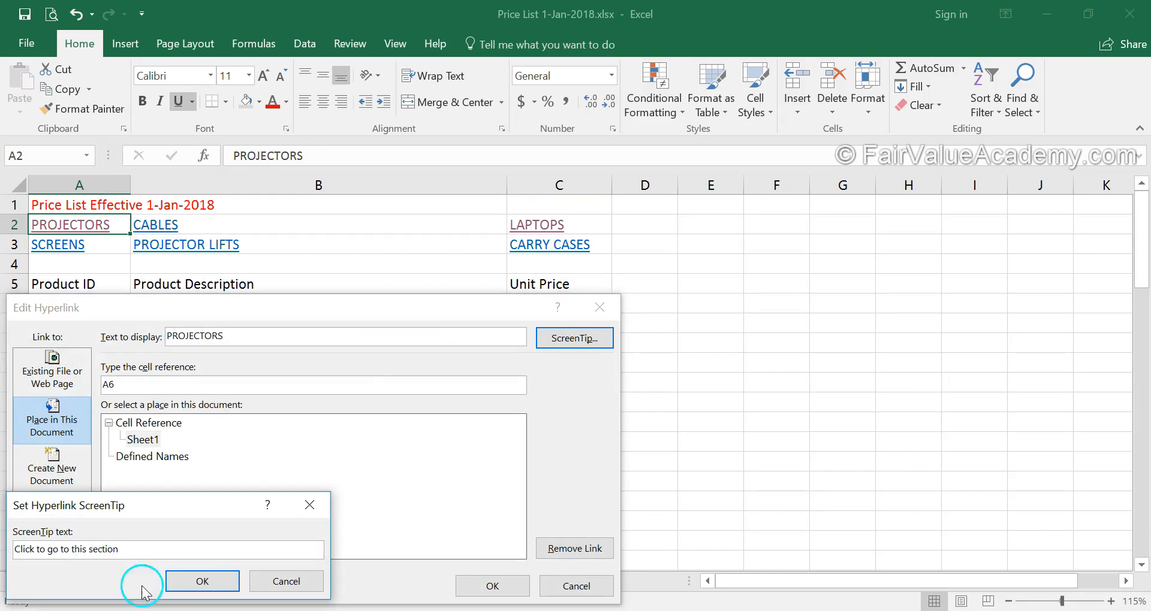
pyautogui.click(226, 590)
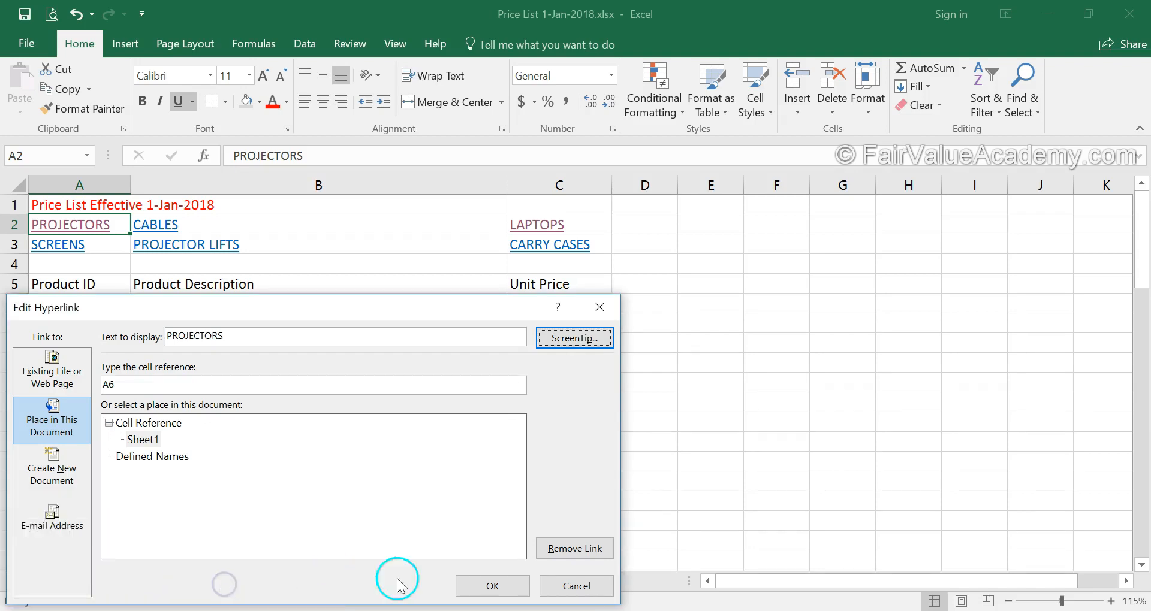
pyautogui.click(501, 592)
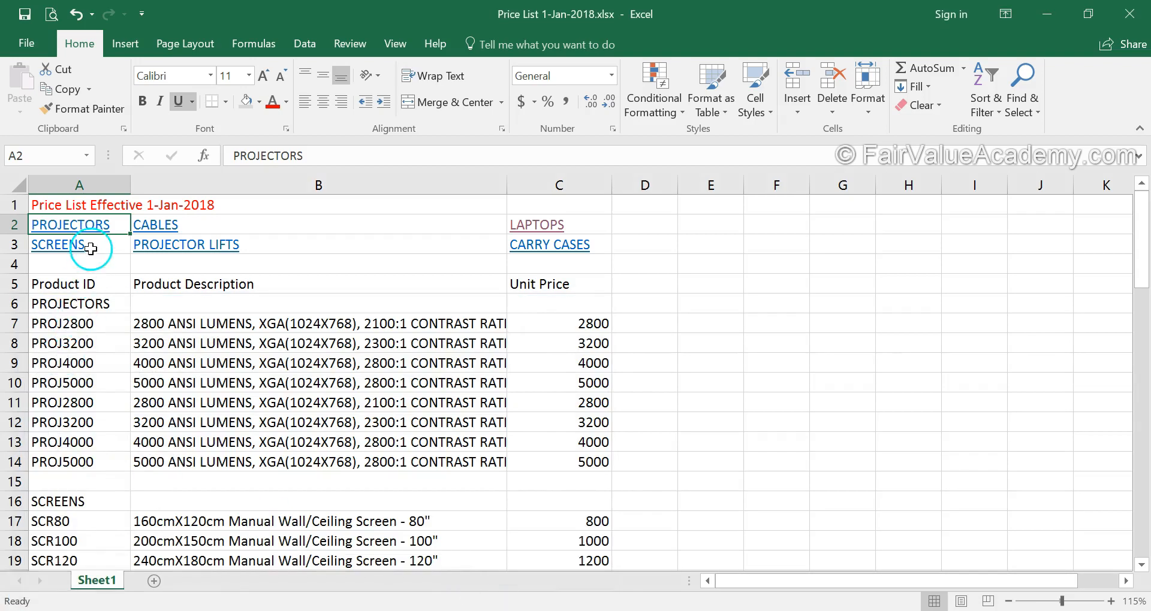
pyautogui.moveTo(98, 231)
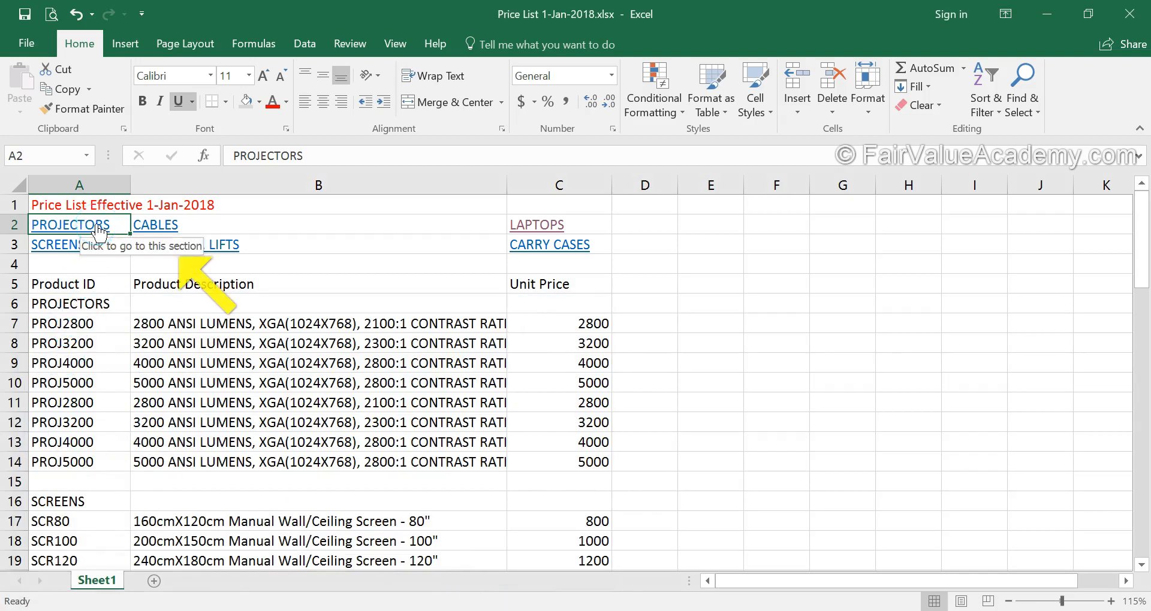